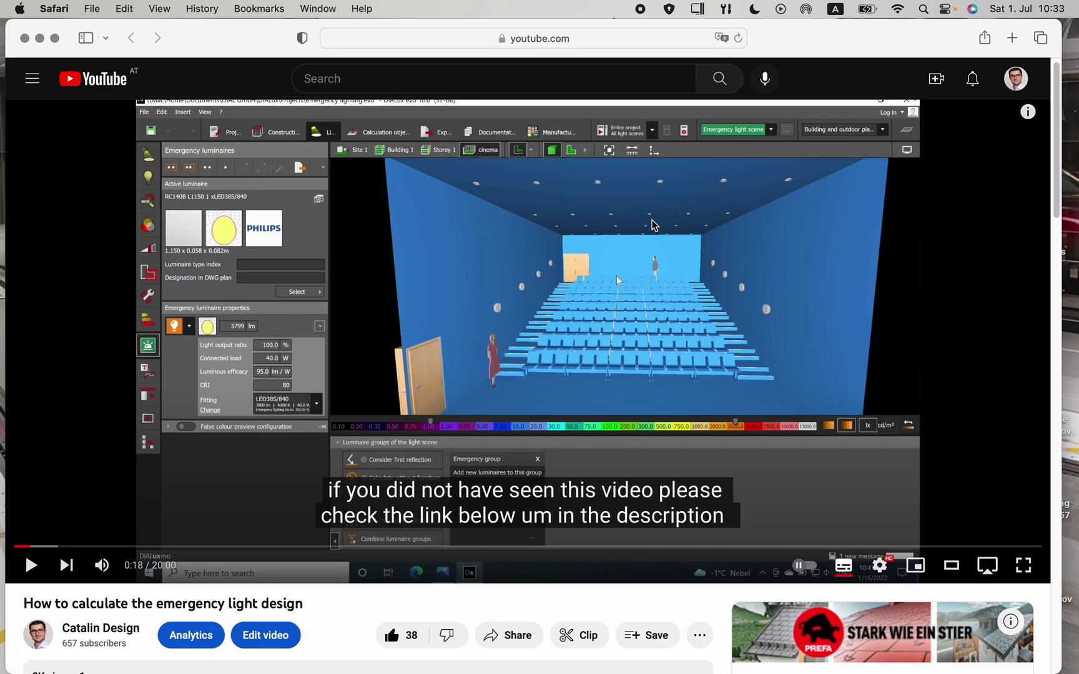
scroll(650, 226, down, 5)
scroll(653, 221, down, 6)
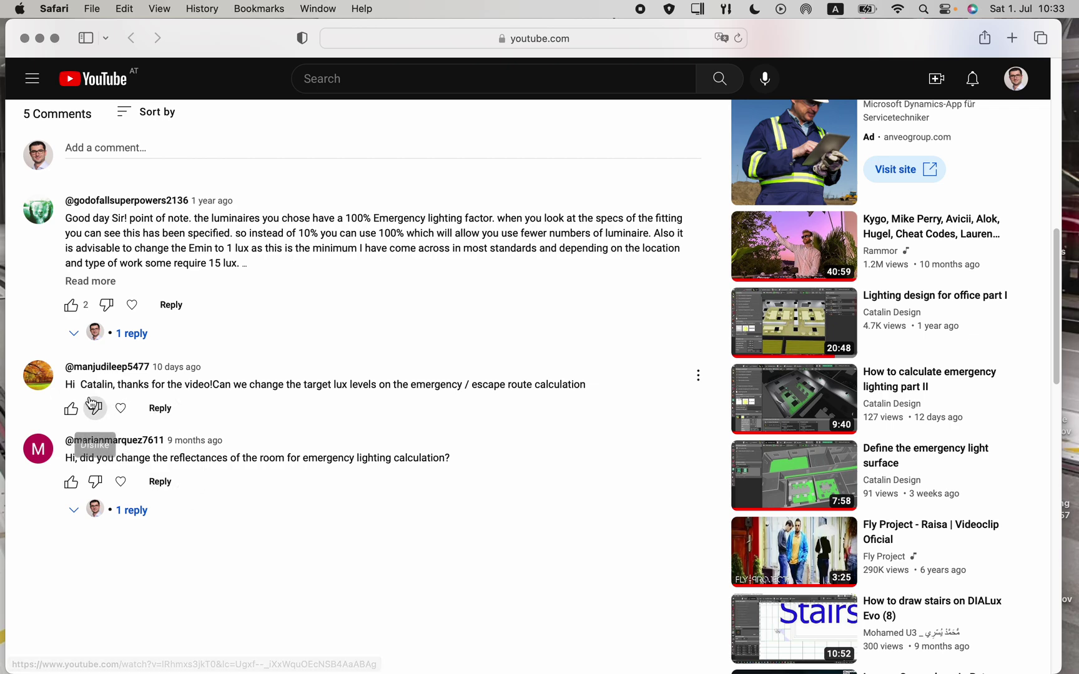
mouse_move(542, 388)
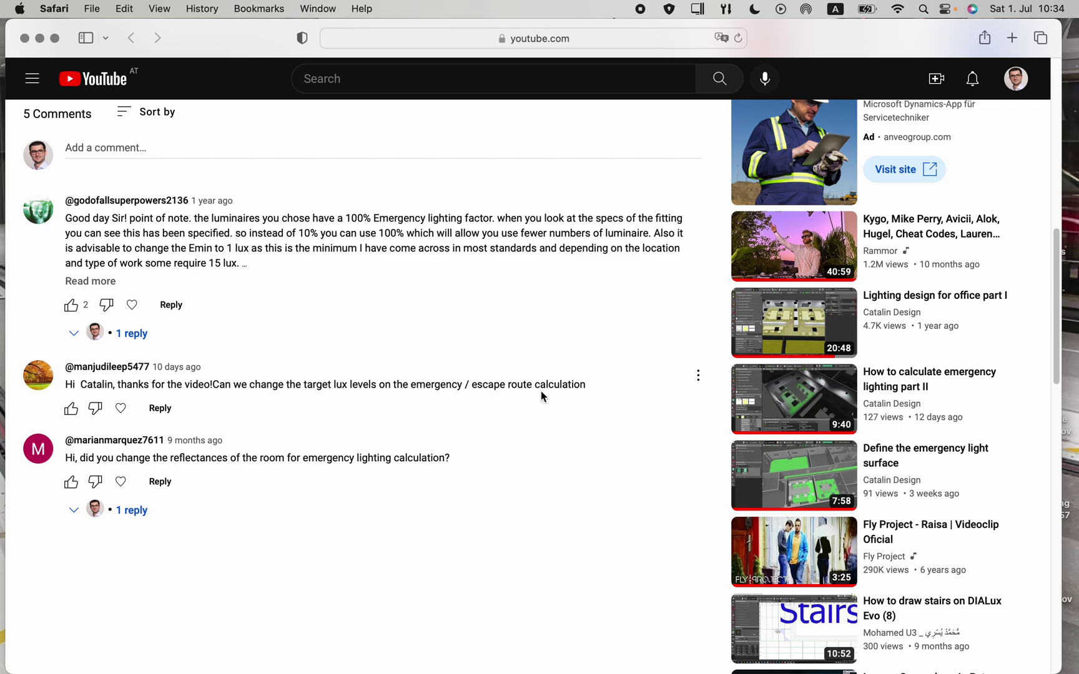
Switch back to the Windows 11 machine running DIALux evo's cinema emergency project
key(super+Tab)
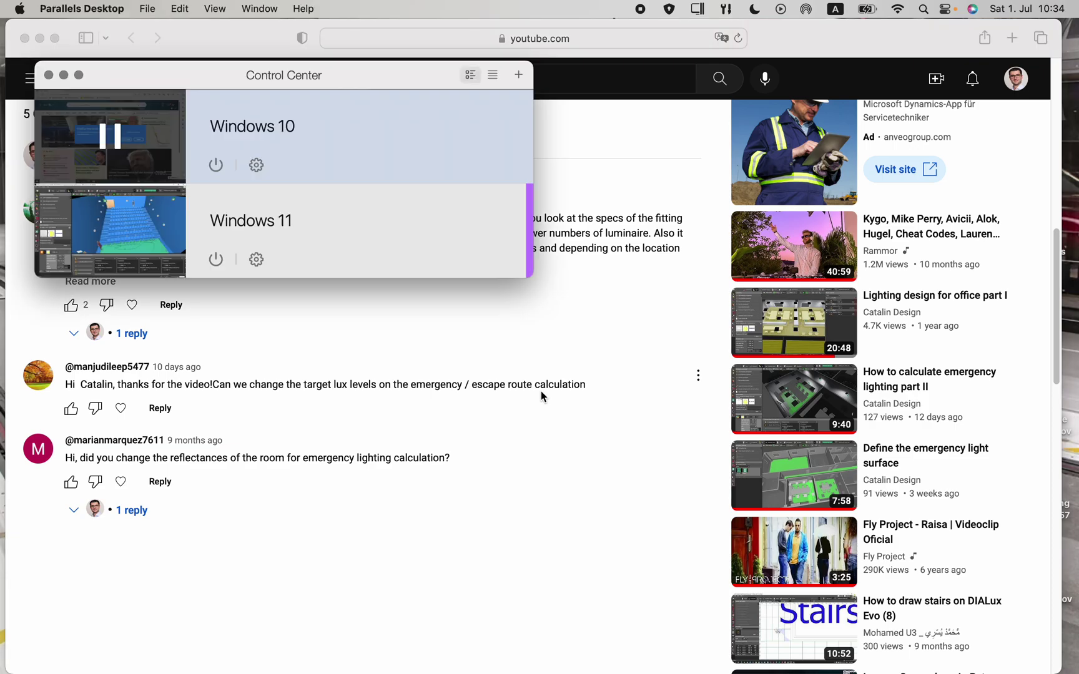
click(109, 216)
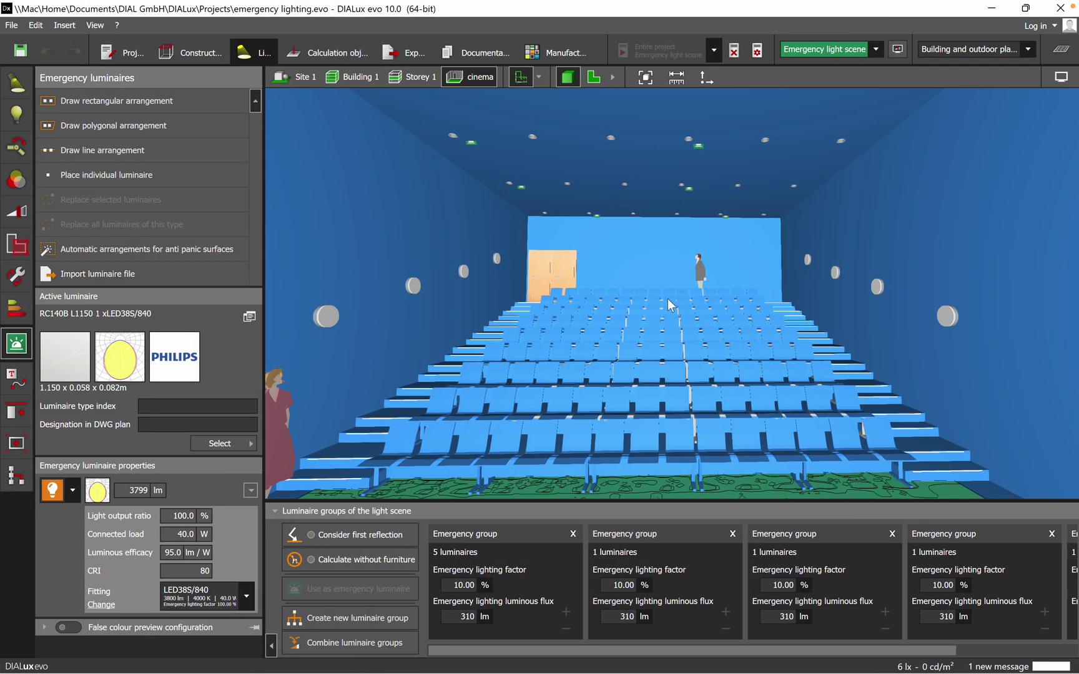
scroll(615, 393, down, 2)
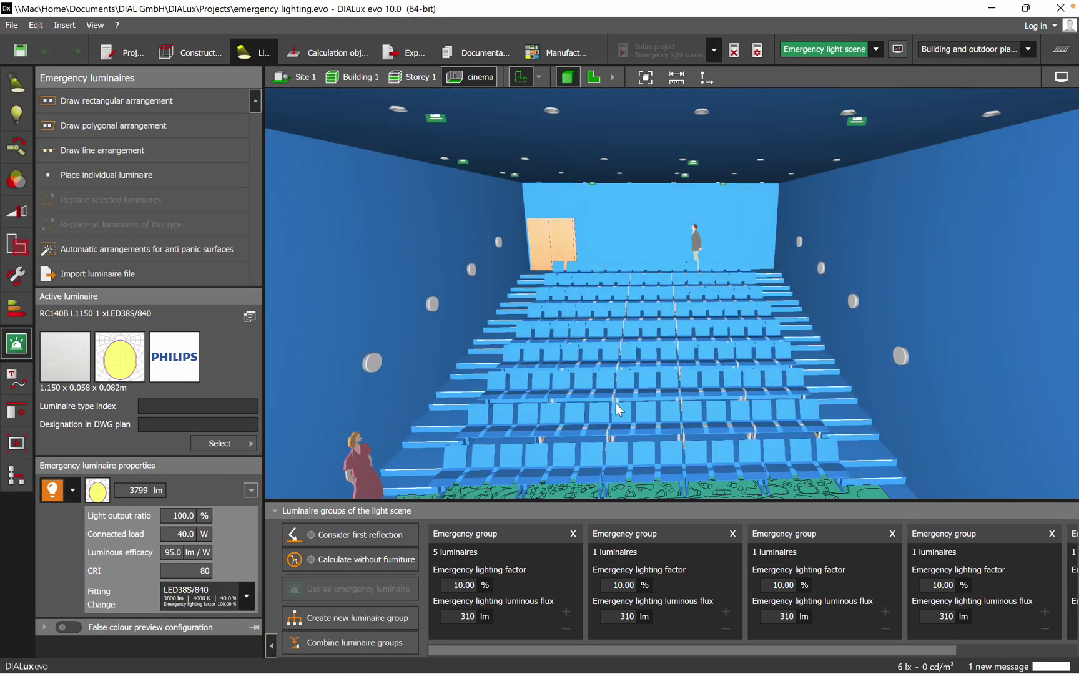
scroll(618, 393, down, 3)
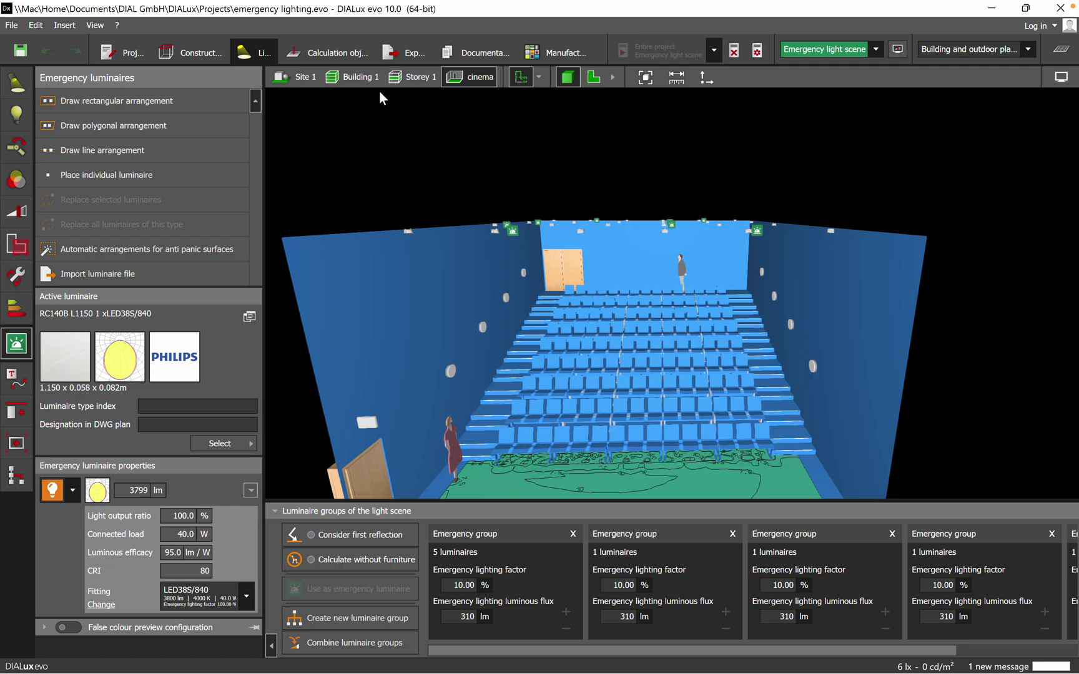
scroll(606, 365, up, 3)
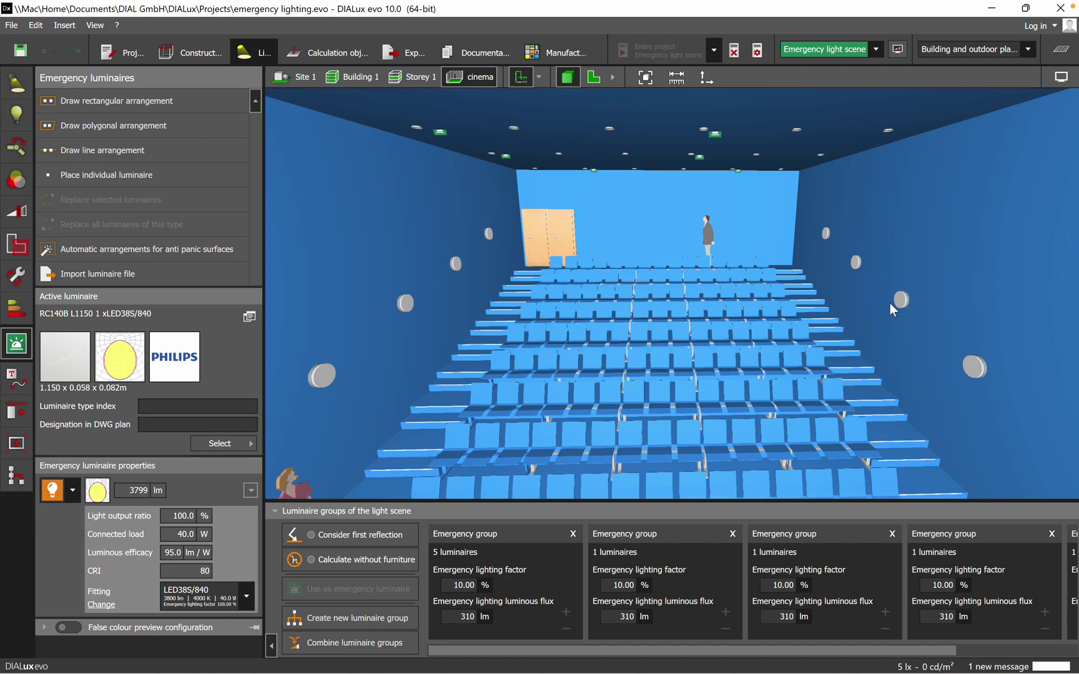
Show the Results overview on the 2D plan with Emergency route 1 selected
click(1051, 53)
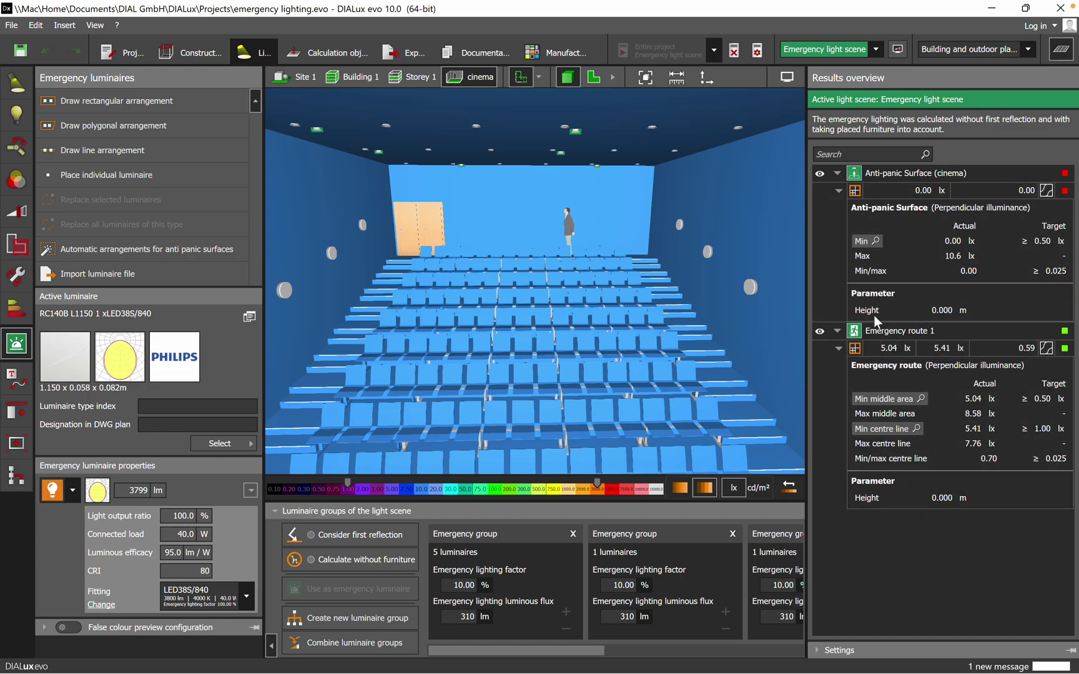
click(595, 78)
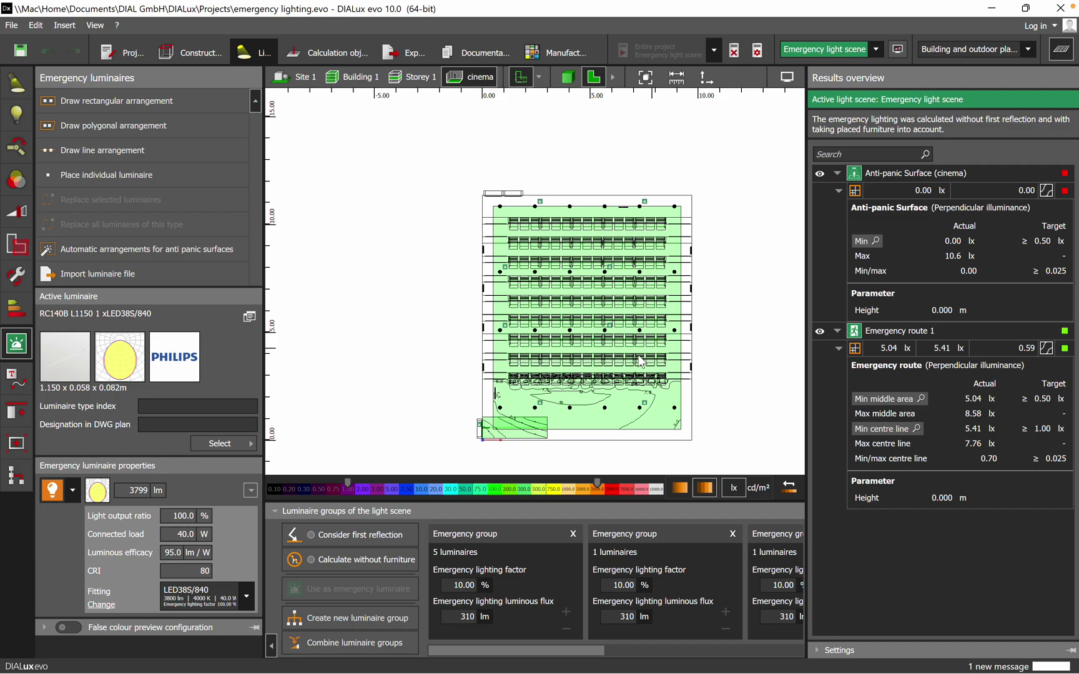
scroll(639, 361, up, 3)
scroll(584, 309, up, 2)
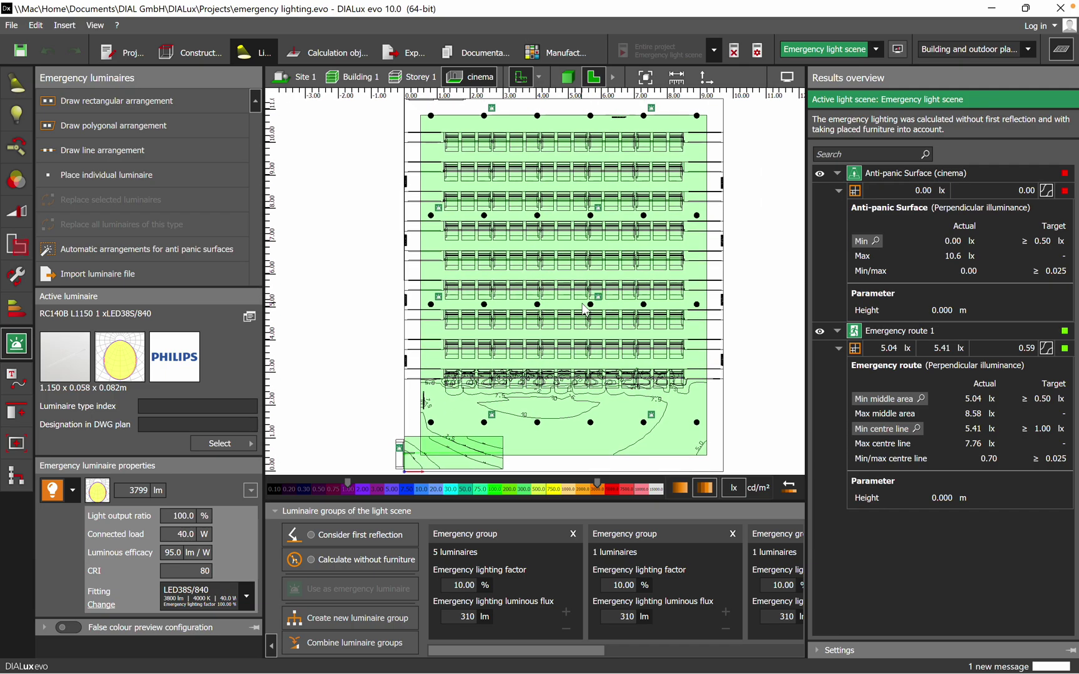
scroll(583, 309, up, 2)
right_drag(583, 309, 603, 259)
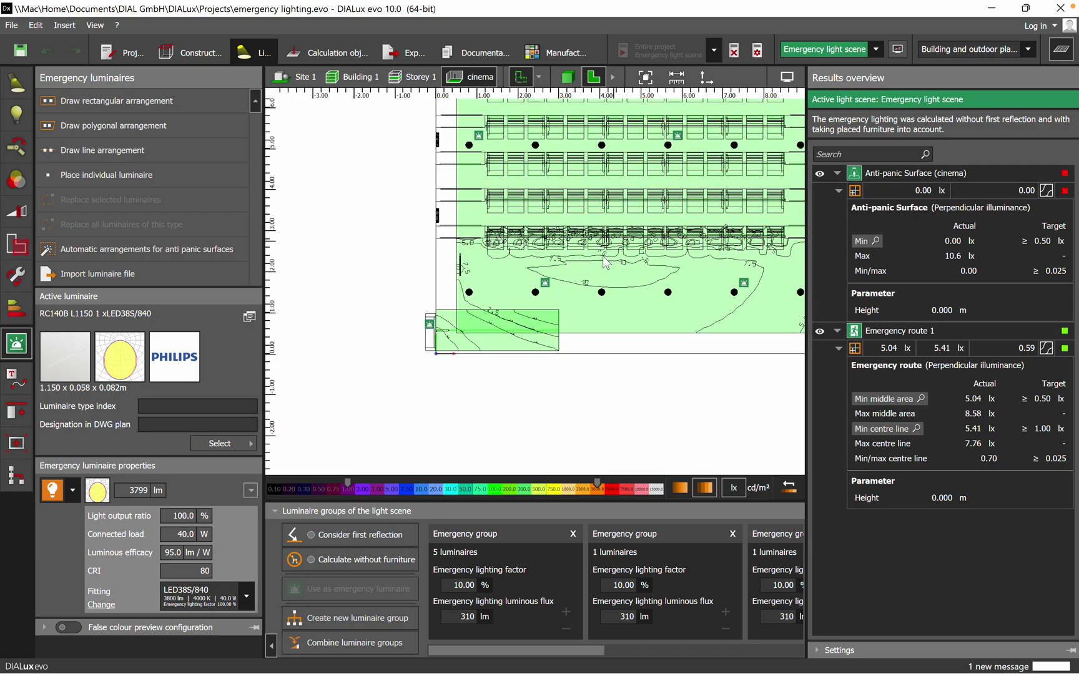
scroll(595, 276, up, 2)
scroll(595, 276, up, 2)
scroll(664, 261, down, 1)
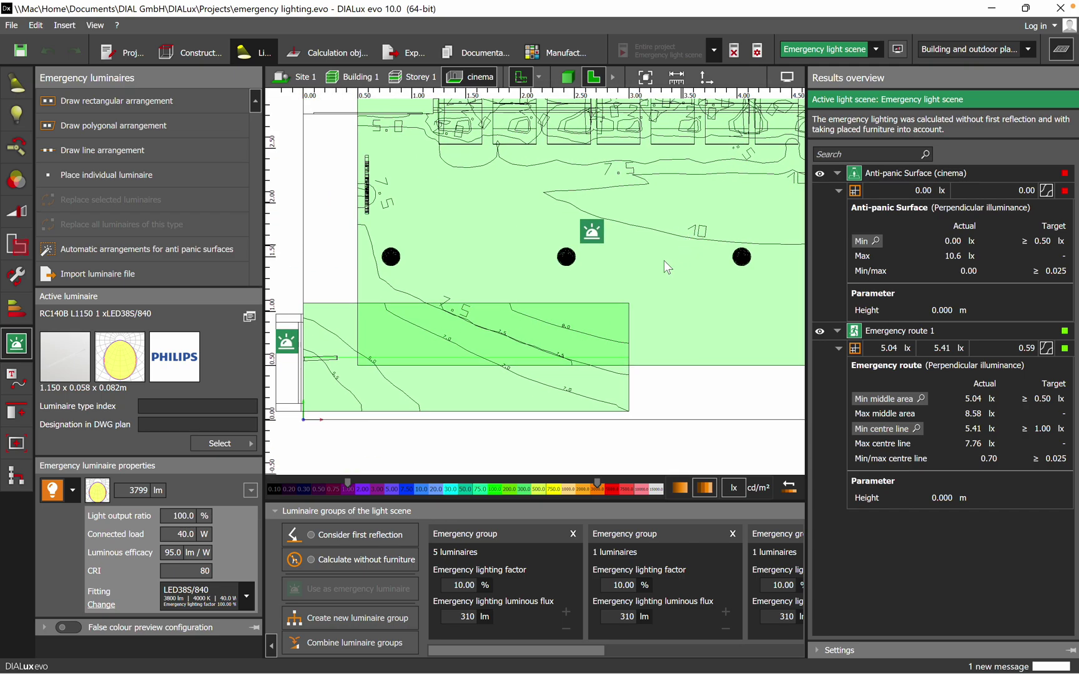
click(909, 341)
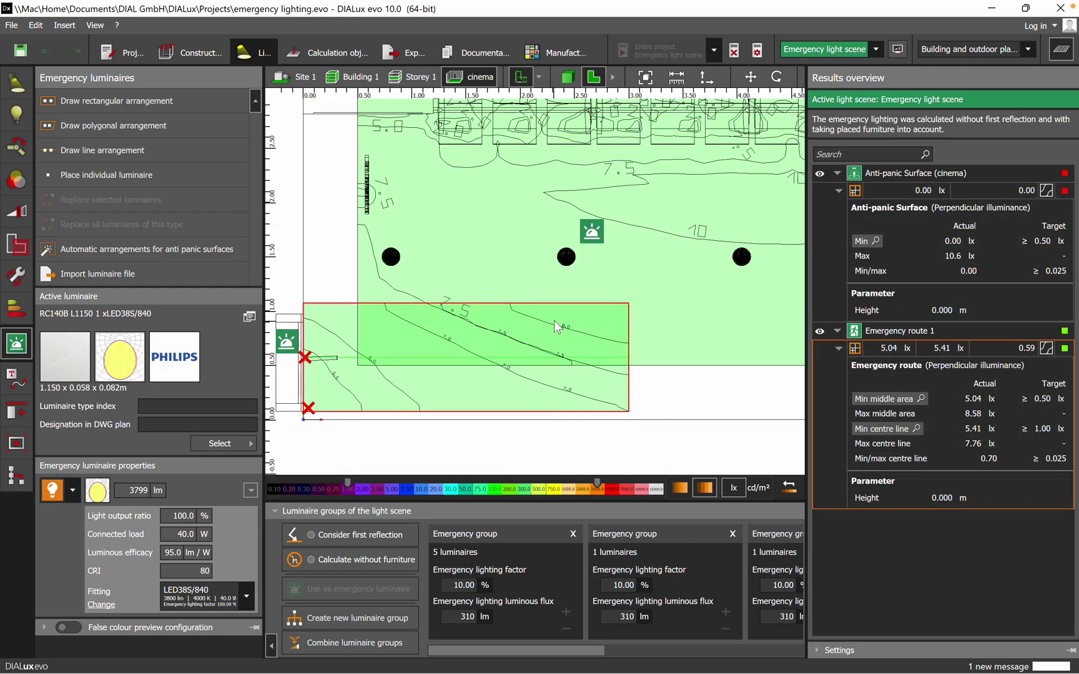
scroll(368, 379, up, 1)
Locate the route minimums: middle area 5.04 lx and centre line 5.41 lx
mouse_move(425, 360)
middle_down()
mouse_move(515, 351)
mouse_move(461, 332)
middle_up()
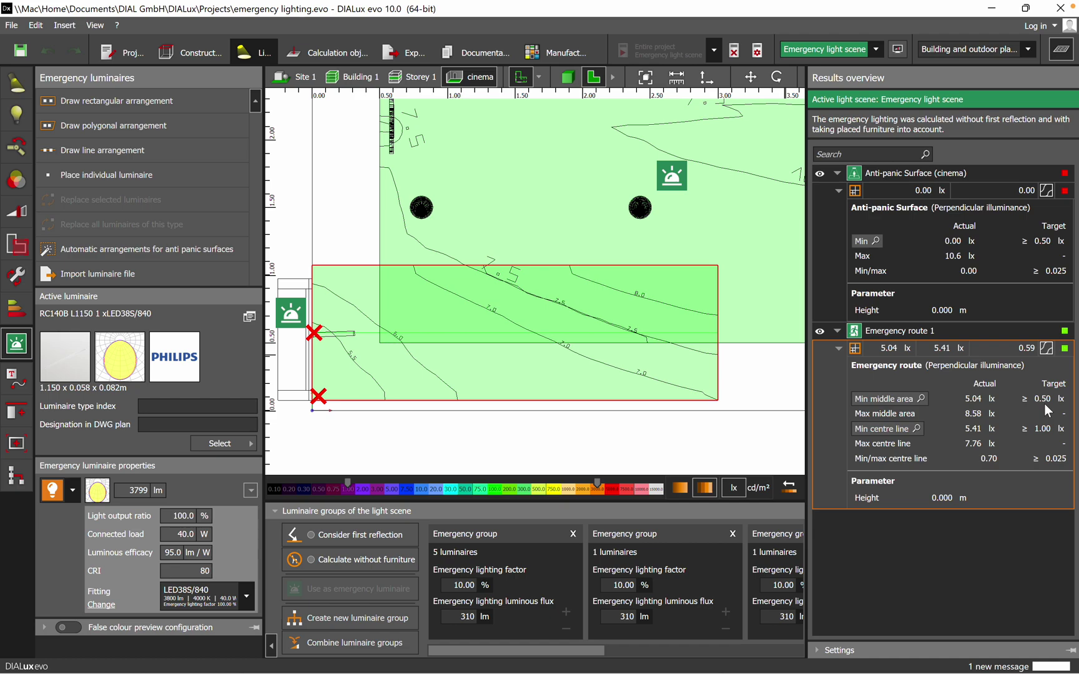
click(917, 400)
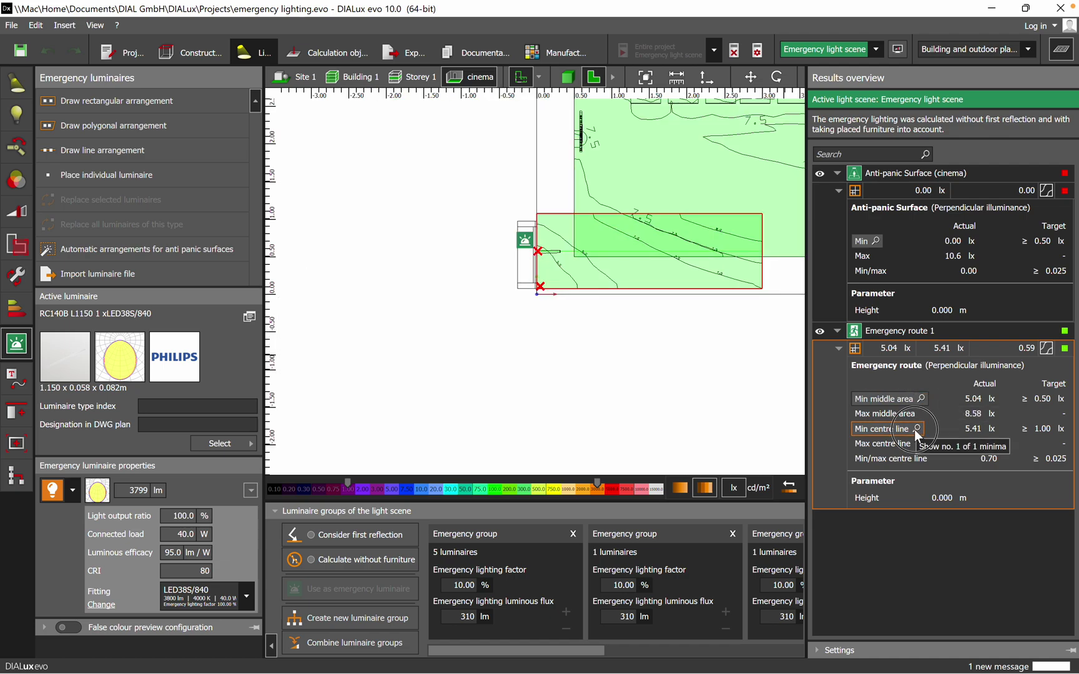
click(914, 430)
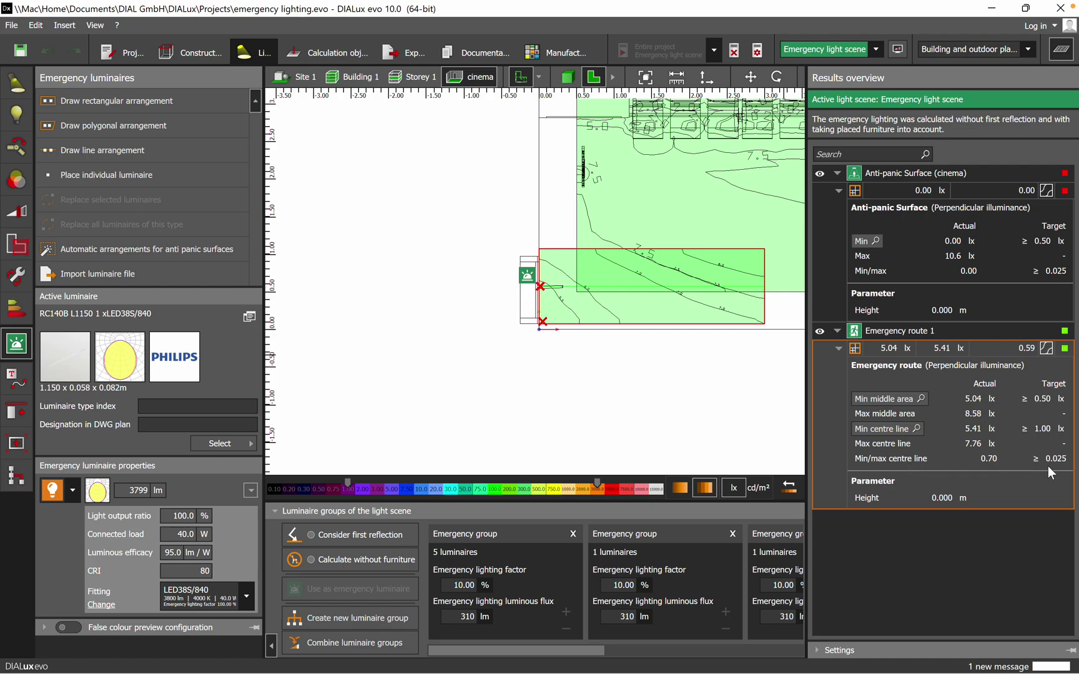
middle_drag(665, 326, 605, 332)
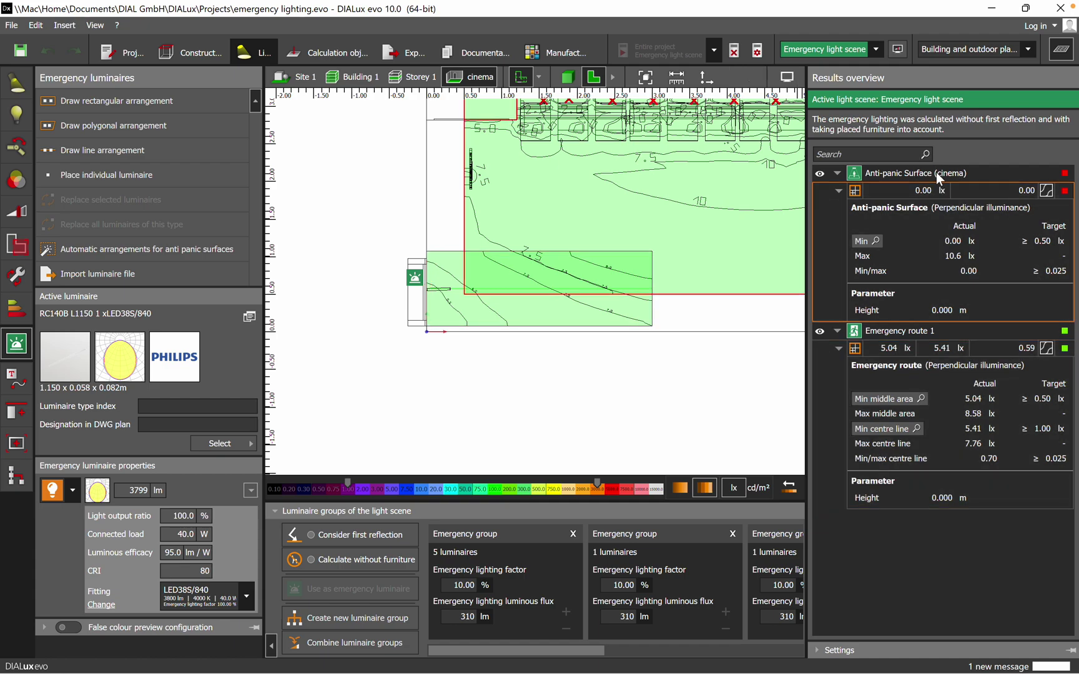
Pan the plan to show the anti-panic surface over every seating row
middle_drag(742, 200, 573, 310)
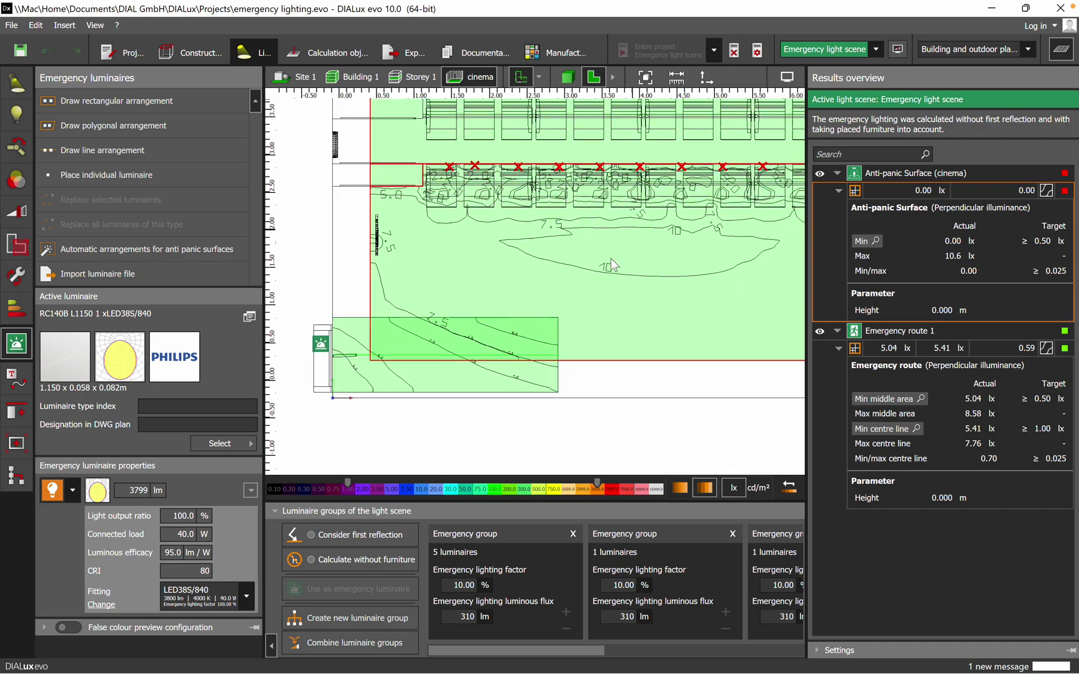
scroll(575, 310, down, 1)
scroll(570, 309, down, 1)
scroll(570, 310, down, 2)
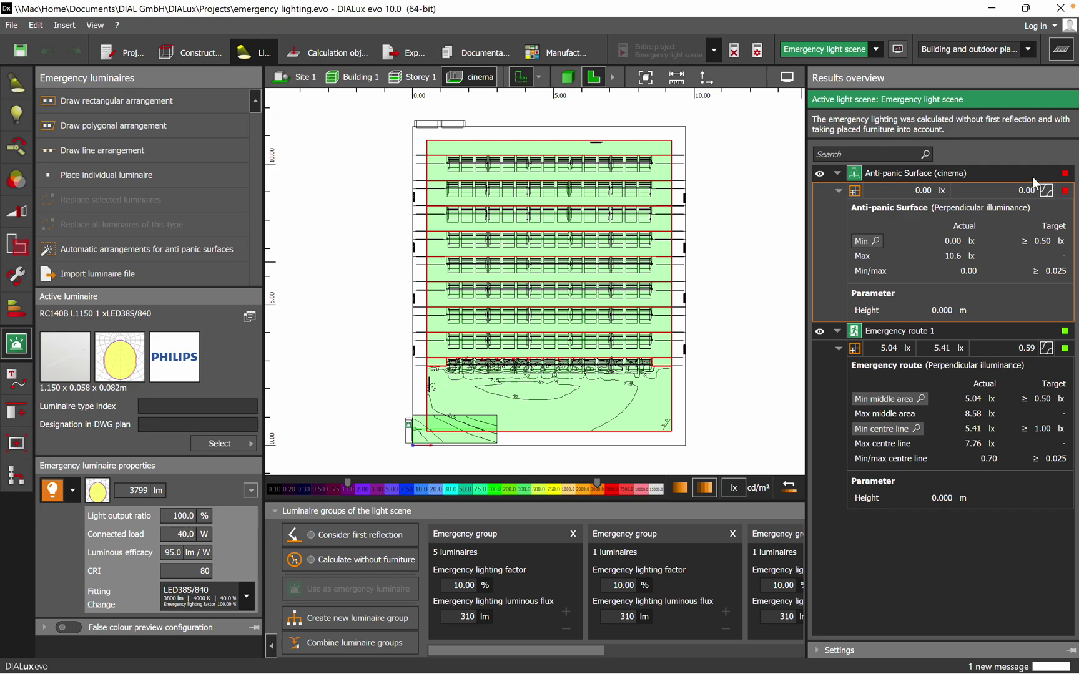
Switch to 3D and orbit around the seating rows to an overview of the room
click(567, 77)
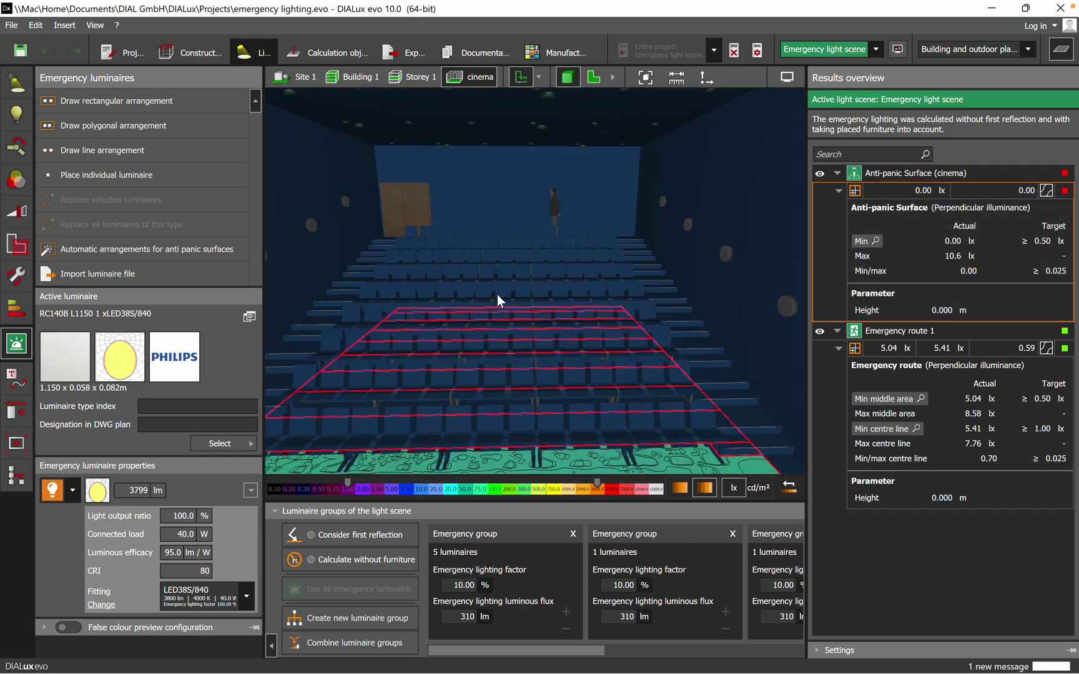
scroll(489, 284, down, 5)
mouse_move(393, 439)
right_down()
mouse_move(463, 433)
mouse_move(510, 324)
mouse_move(548, 335)
mouse_move(558, 319)
mouse_move(580, 325)
mouse_move(577, 345)
right_up()
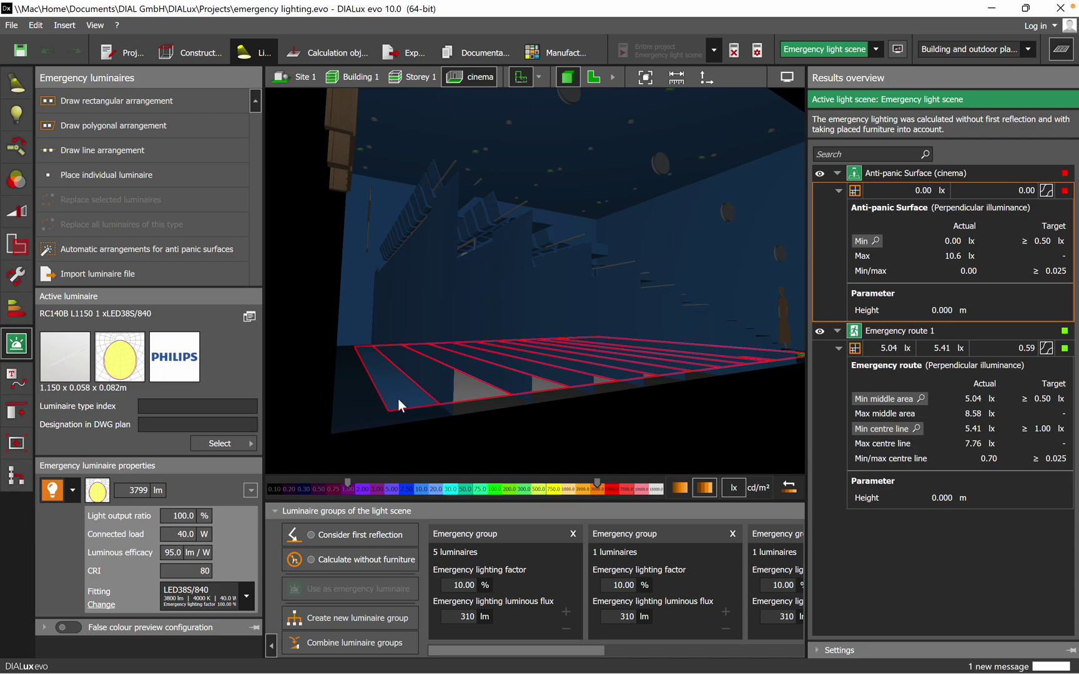
mouse_move(398, 399)
right_down()
mouse_move(478, 399)
mouse_move(456, 388)
mouse_move(463, 321)
right_up()
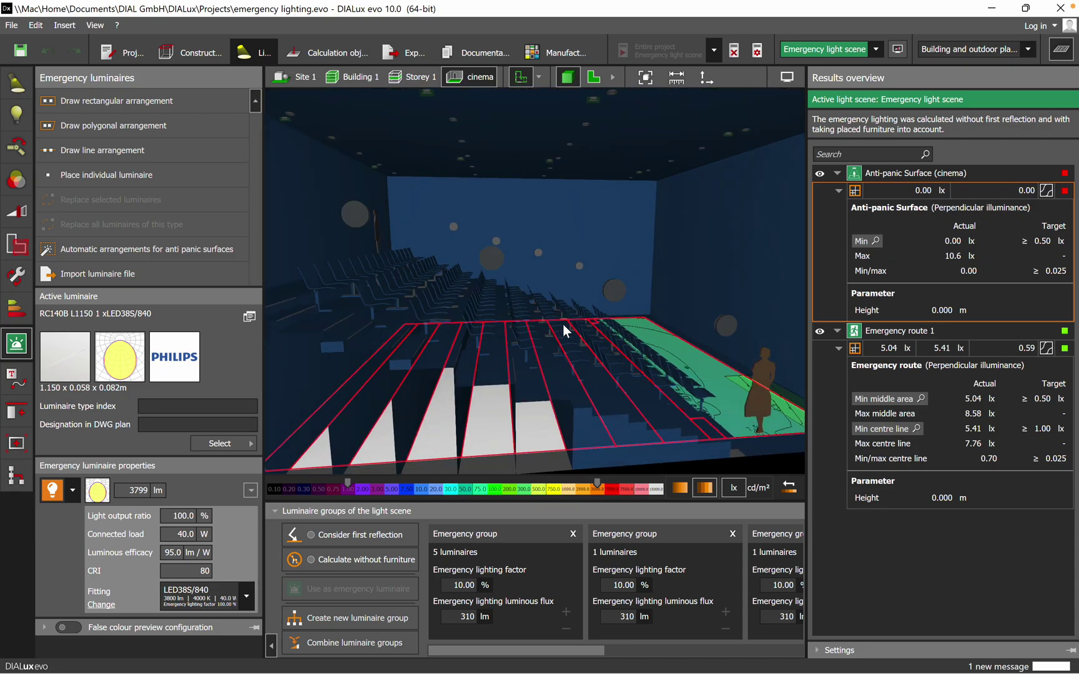
mouse_move(587, 390)
right_down()
mouse_move(564, 425)
mouse_move(571, 371)
mouse_move(590, 366)
mouse_move(422, 410)
mouse_move(536, 421)
mouse_move(528, 432)
mouse_move(593, 424)
mouse_move(660, 349)
right_up()
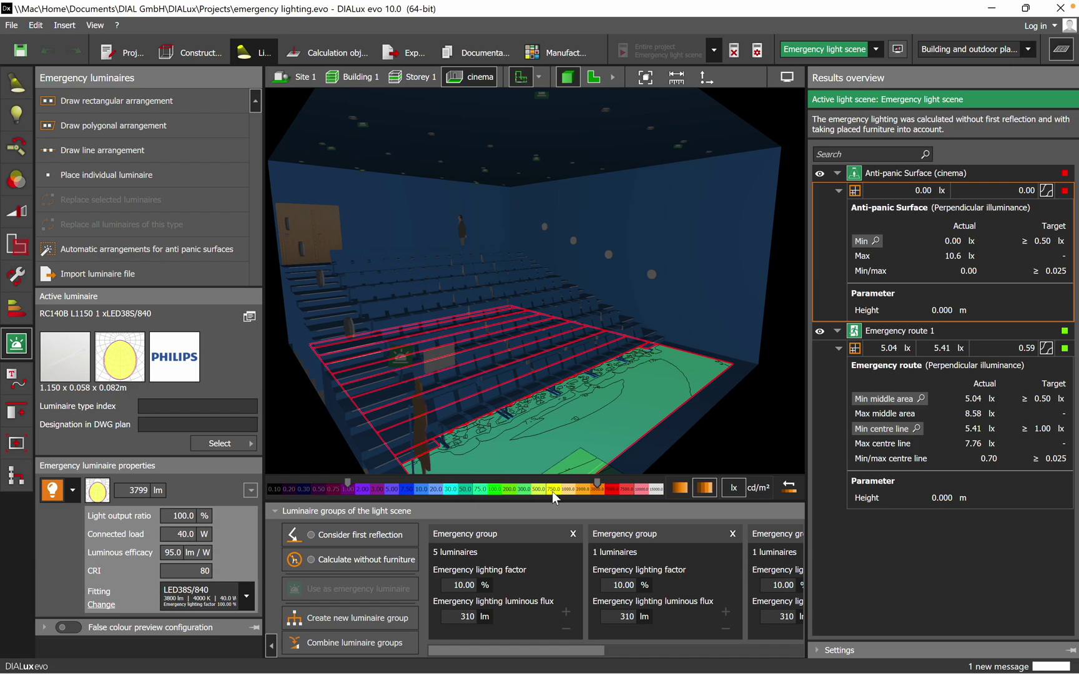
mouse_move(611, 385)
right_down()
mouse_move(655, 402)
mouse_move(512, 360)
right_up()
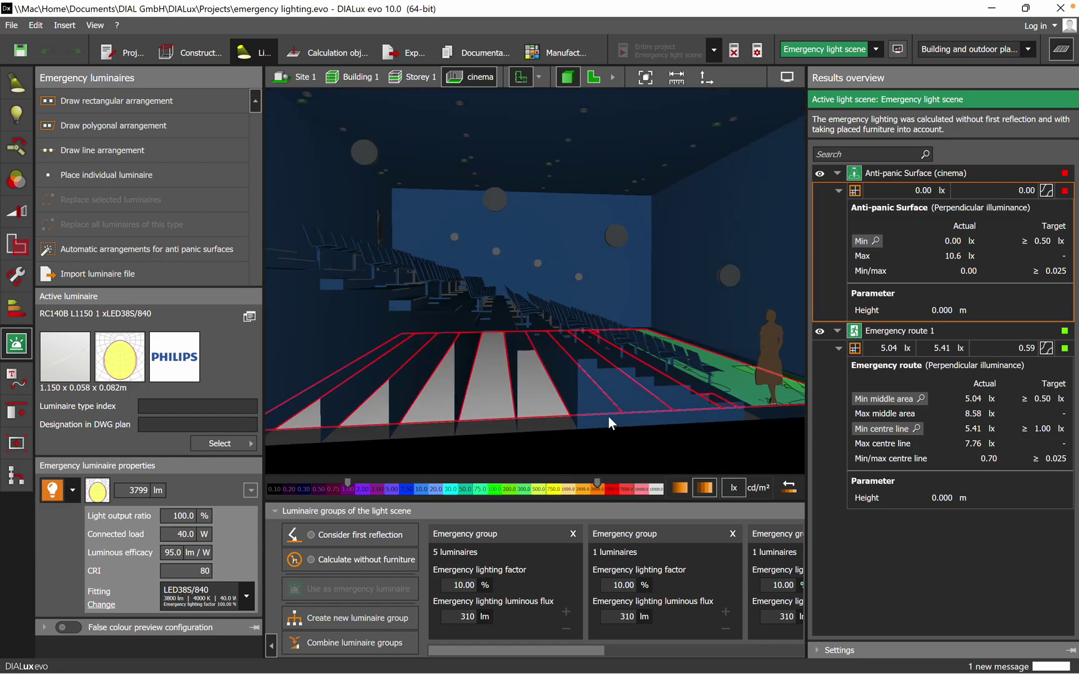
mouse_move(585, 402)
right_down()
mouse_move(489, 446)
mouse_move(519, 366)
mouse_move(482, 379)
mouse_move(483, 306)
mouse_move(534, 398)
mouse_move(522, 403)
mouse_move(574, 329)
mouse_move(583, 349)
right_up()
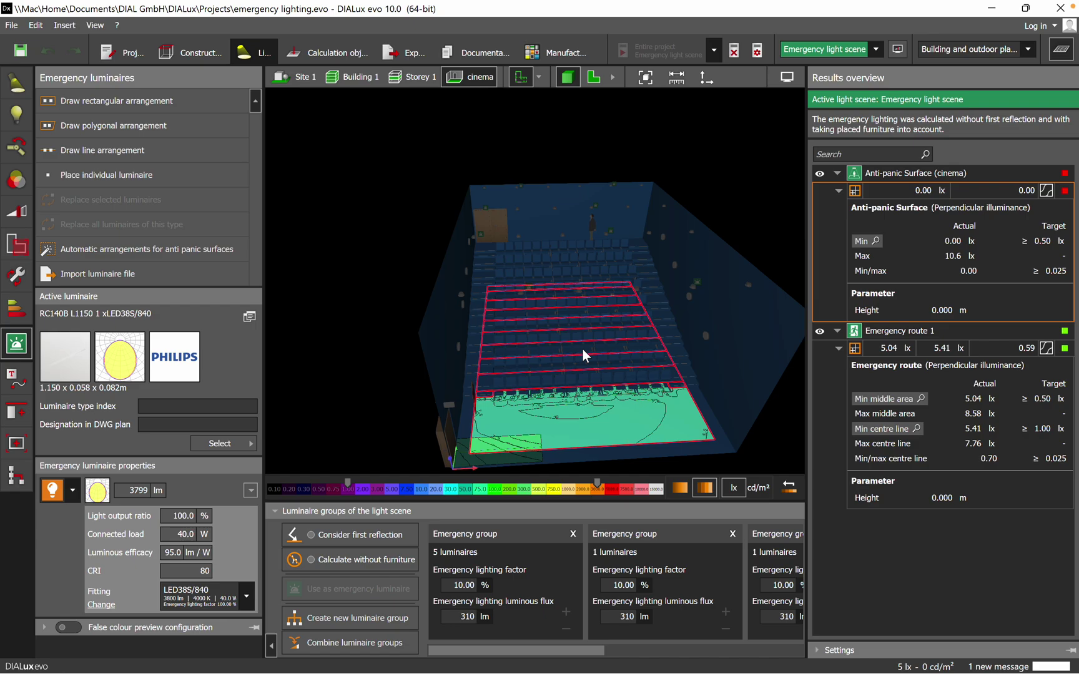
click(1060, 77)
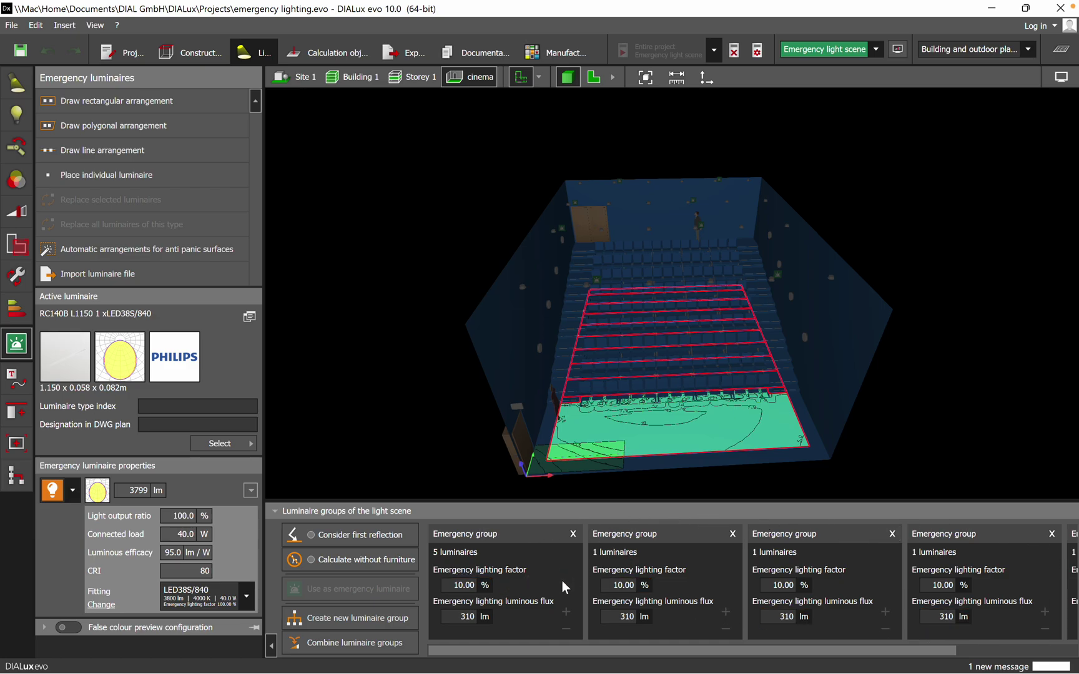
click(602, 76)
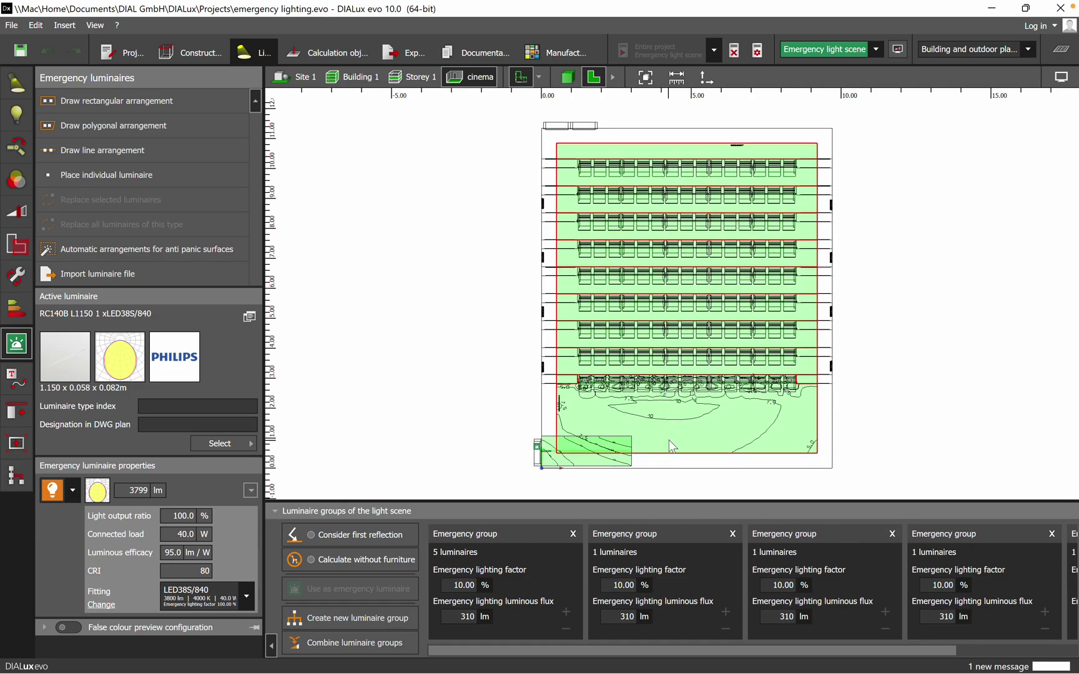
scroll(632, 416, up, 2)
scroll(599, 397, up, 2)
scroll(599, 397, up, 1)
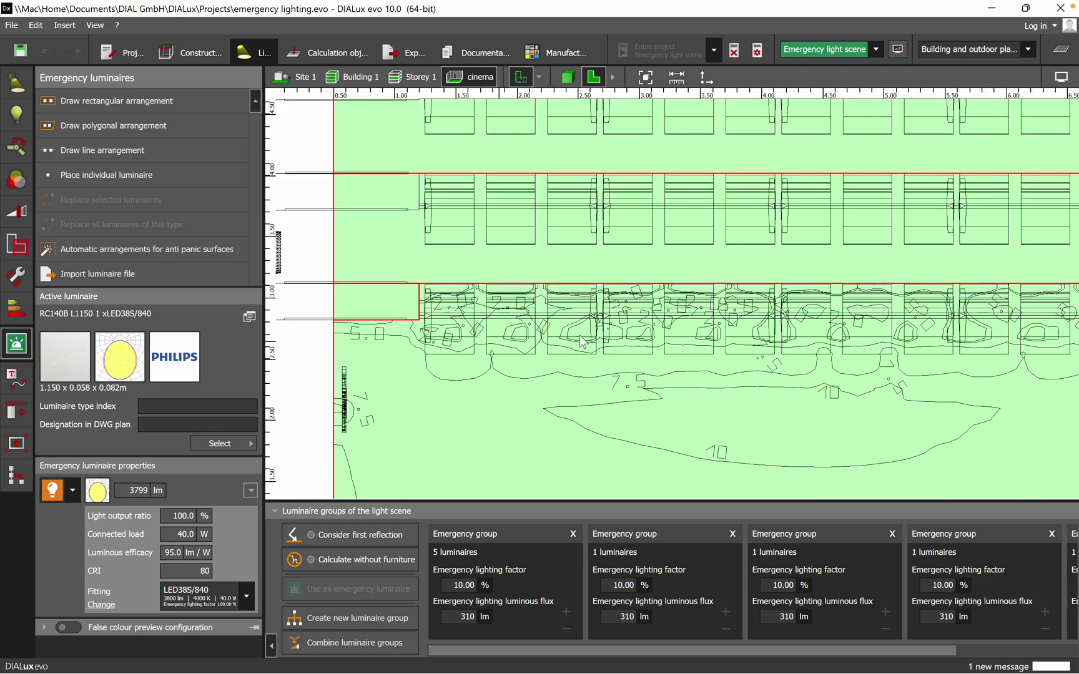
scroll(600, 398, down, 2)
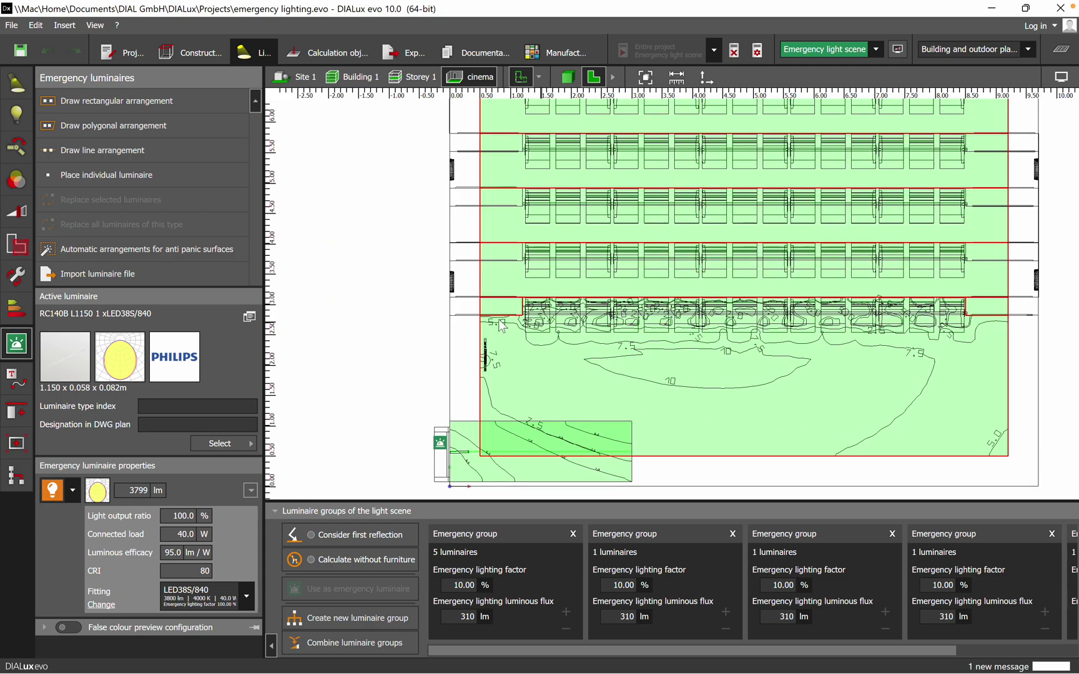
click(408, 352)
scroll(523, 337, up, 1)
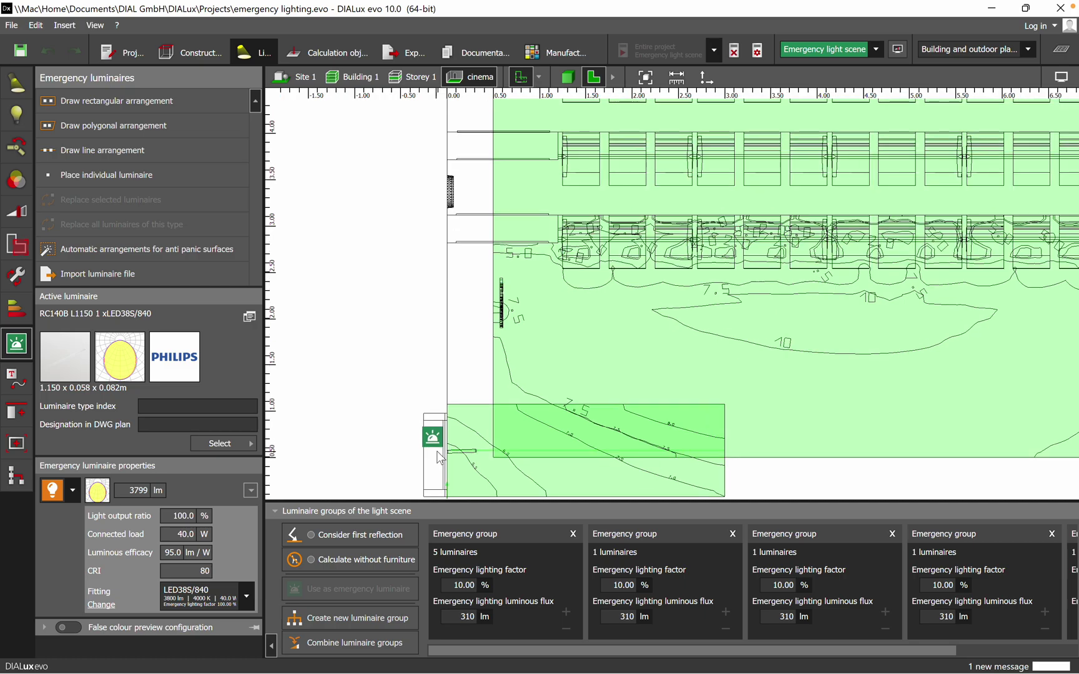
scroll(656, 328, down, 2)
scroll(656, 328, up, 1)
scroll(628, 338, up, 1)
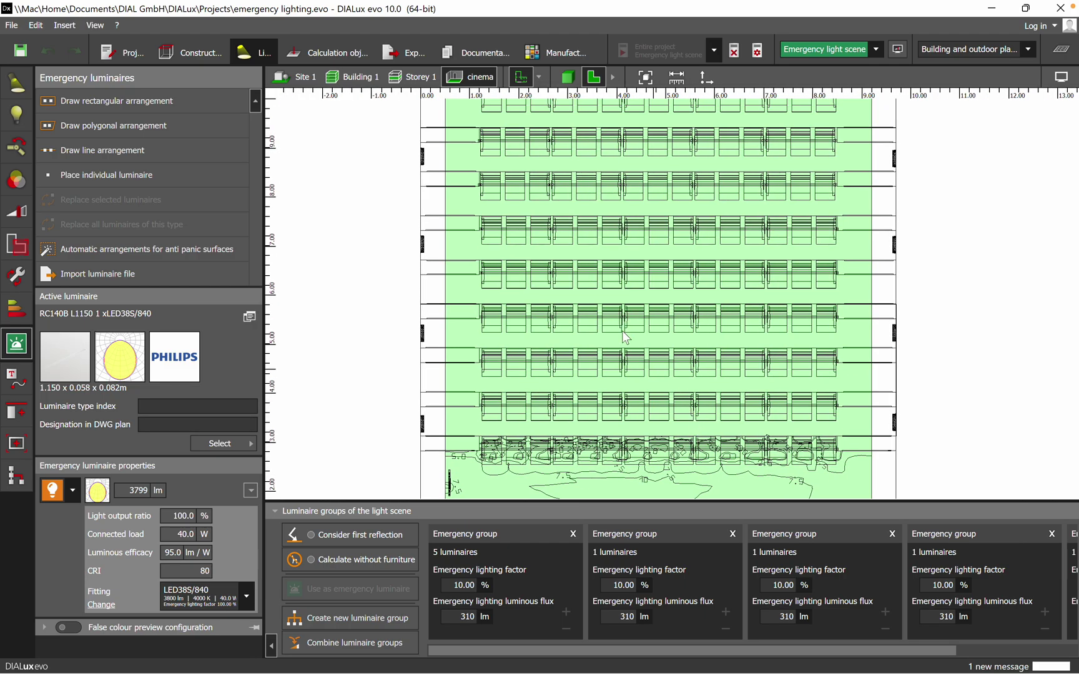
scroll(627, 338, down, 2)
scroll(640, 145, down, 2)
scroll(641, 146, up, 1)
scroll(637, 188, up, 2)
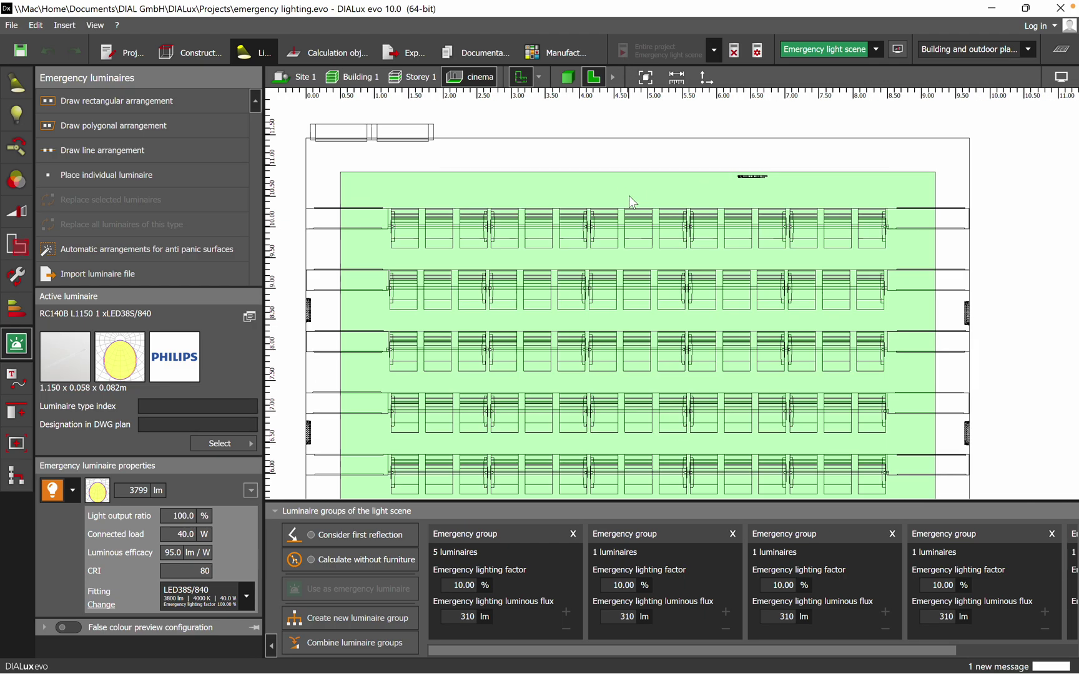
scroll(630, 196, up, 1)
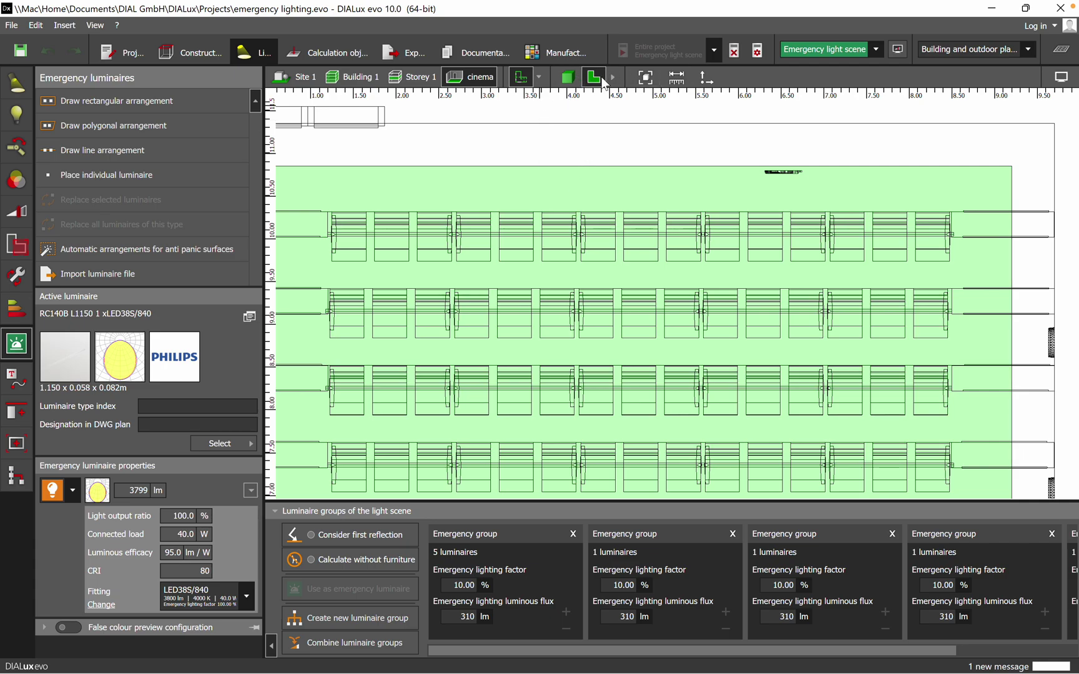
Switch to 3D and orbit to an overhead view of the seating and luminaires
click(567, 77)
scroll(591, 264, up, 1)
scroll(590, 254, up, 2)
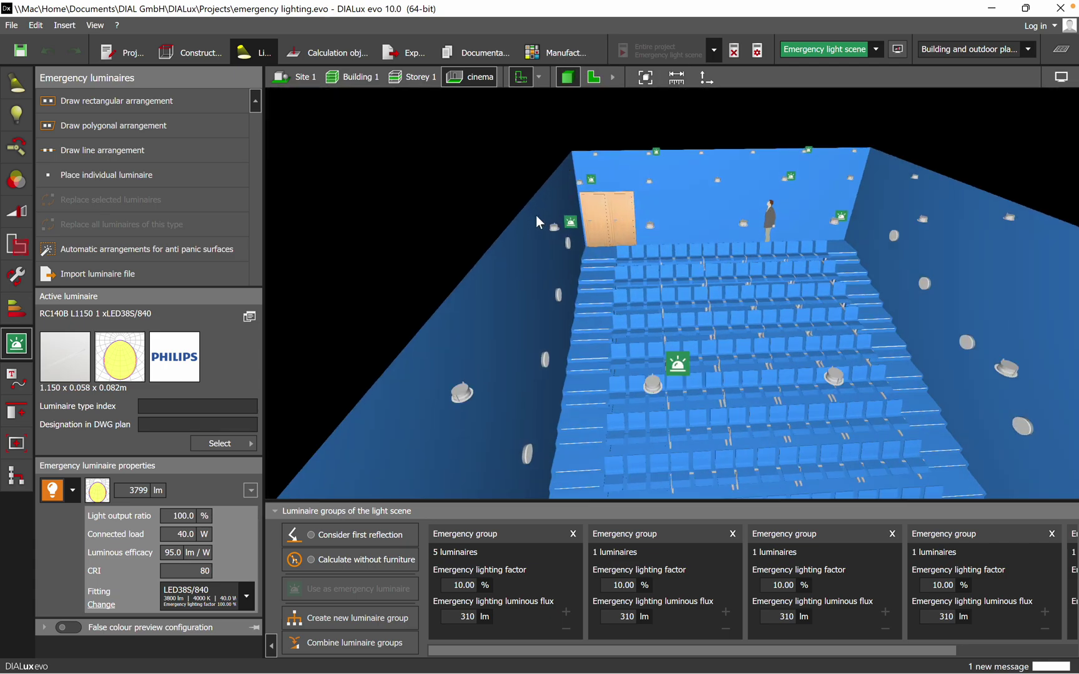
scroll(592, 241, up, 1)
scroll(592, 234, up, 1)
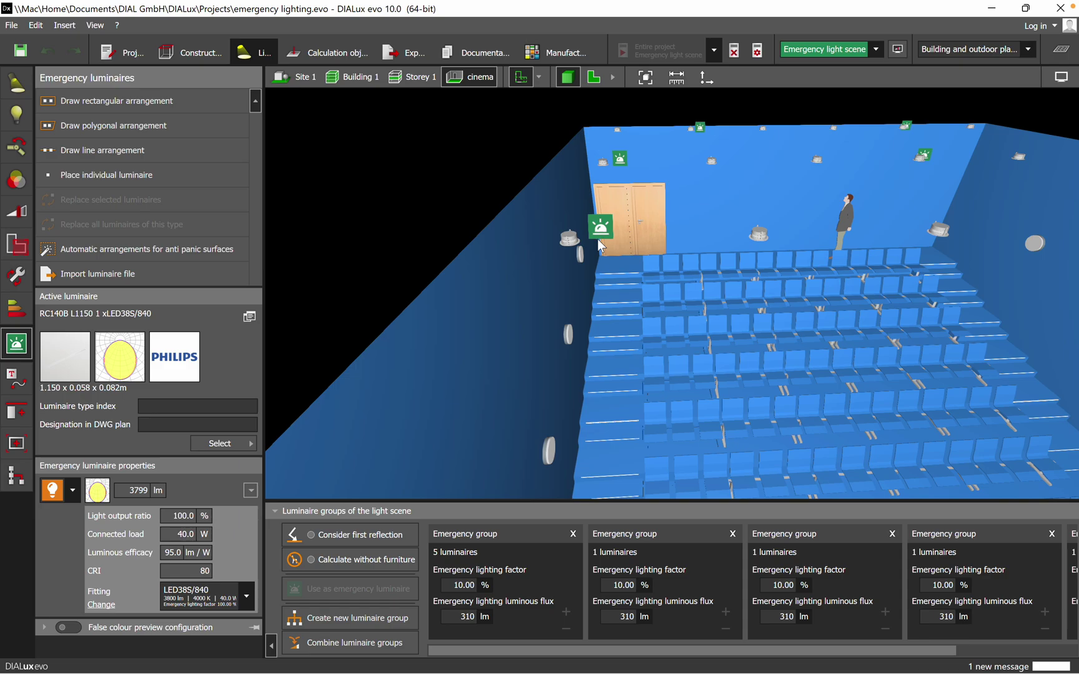
mouse_move(581, 239)
middle_down()
mouse_move(747, 263)
mouse_move(656, 295)
mouse_move(599, 297)
mouse_move(897, 328)
middle_up()
mouse_move(755, 240)
middle_down()
mouse_move(734, 187)
mouse_move(744, 260)
mouse_move(748, 241)
middle_up()
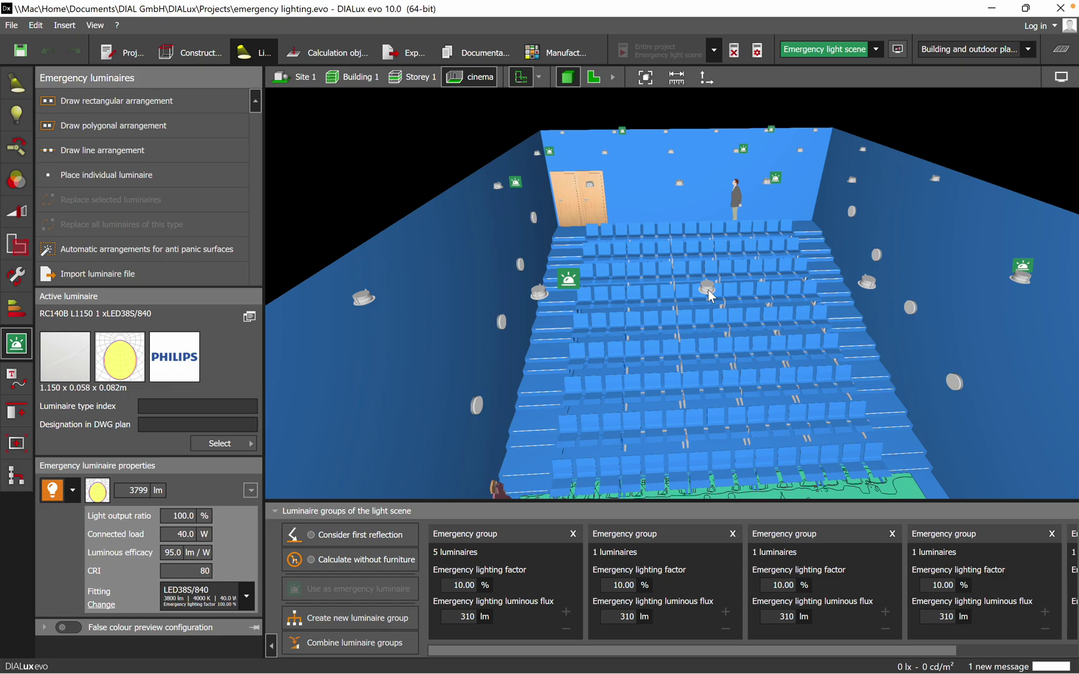
scroll(708, 290, down, 2)
scroll(700, 294, down, 2)
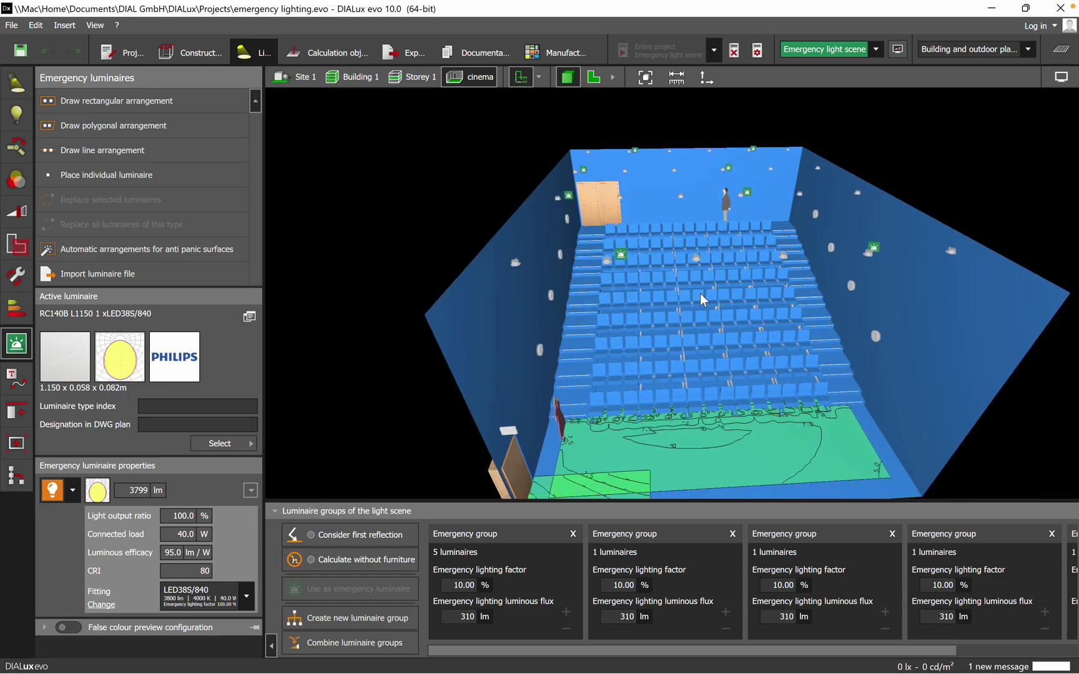
scroll(686, 299, down, 2)
scroll(685, 299, up, 2)
scroll(680, 304, up, 1)
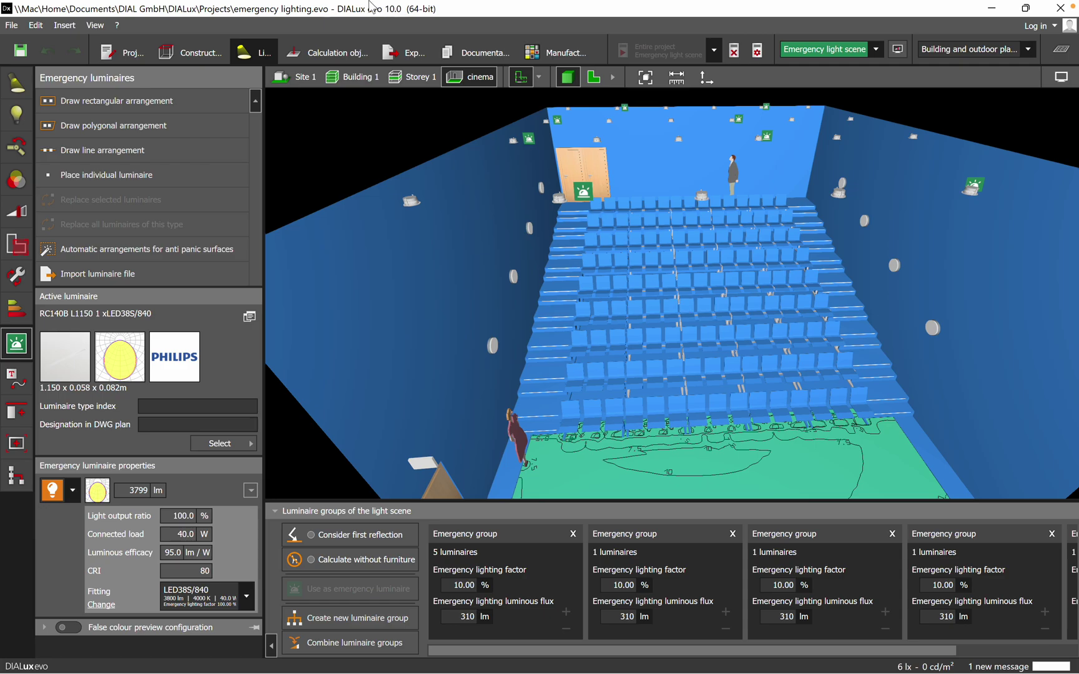
Select the cinema space on the Storey 1 construction plan, showing its 300/200 lx profile
click(201, 58)
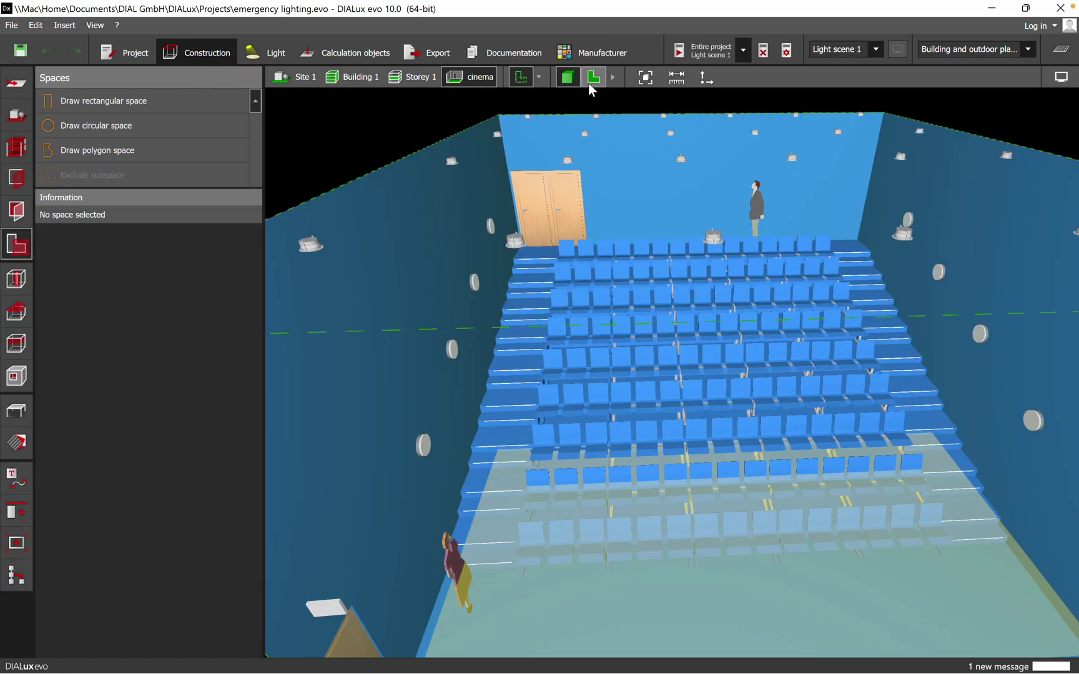
click(593, 77)
scroll(548, 169, down, 3)
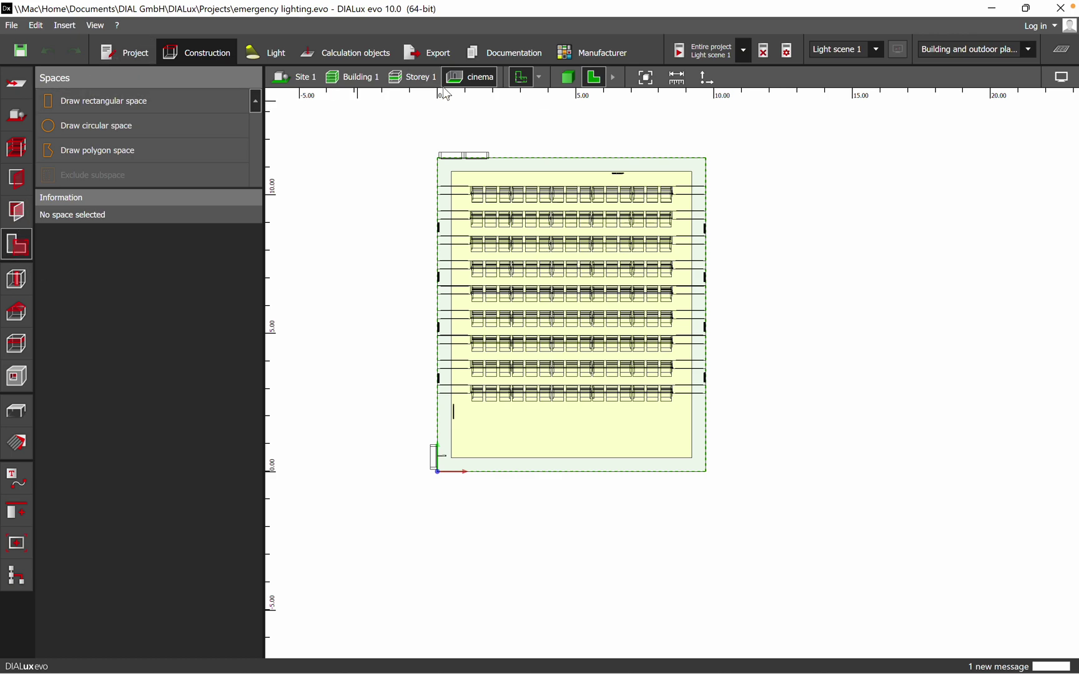
click(422, 79)
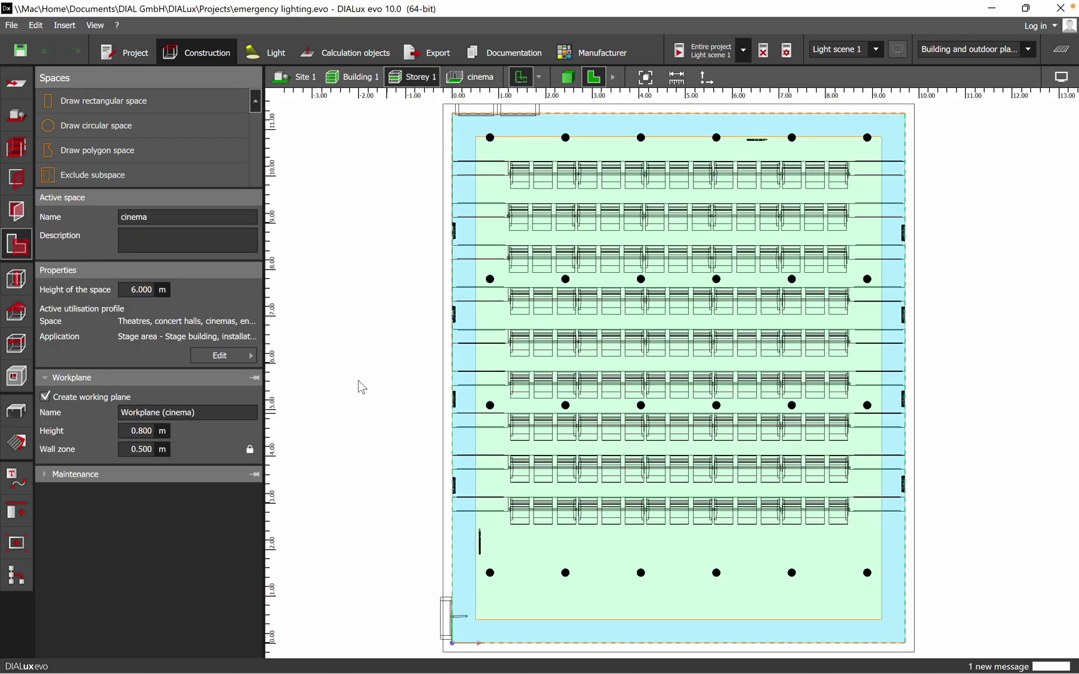
click(583, 545)
click(615, 558)
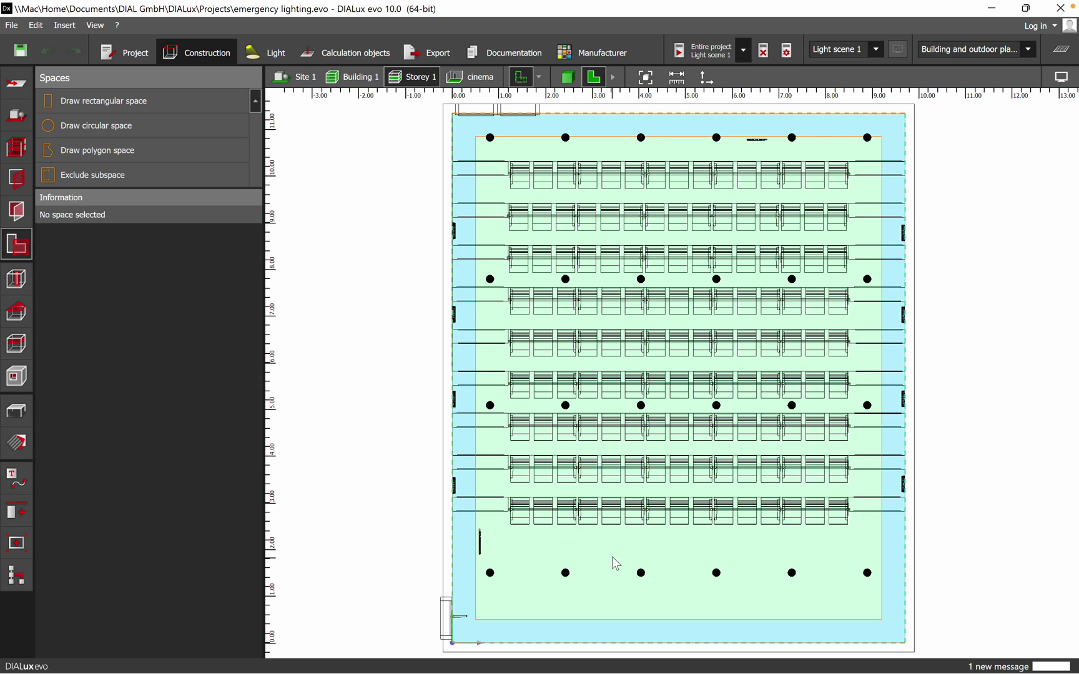
click(611, 558)
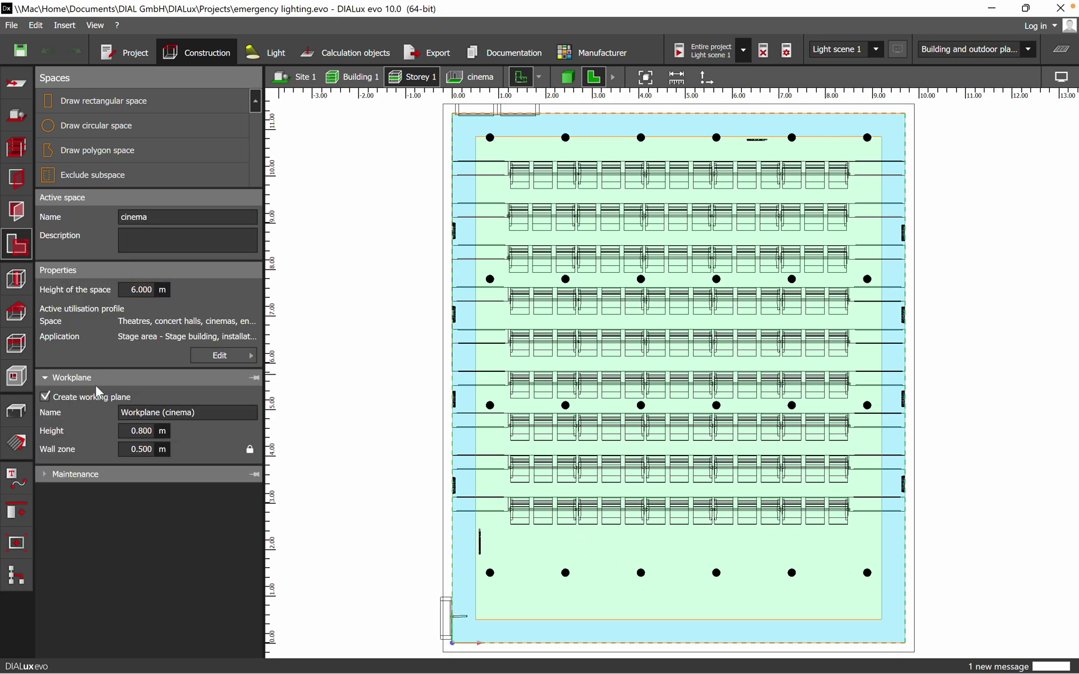
click(246, 355)
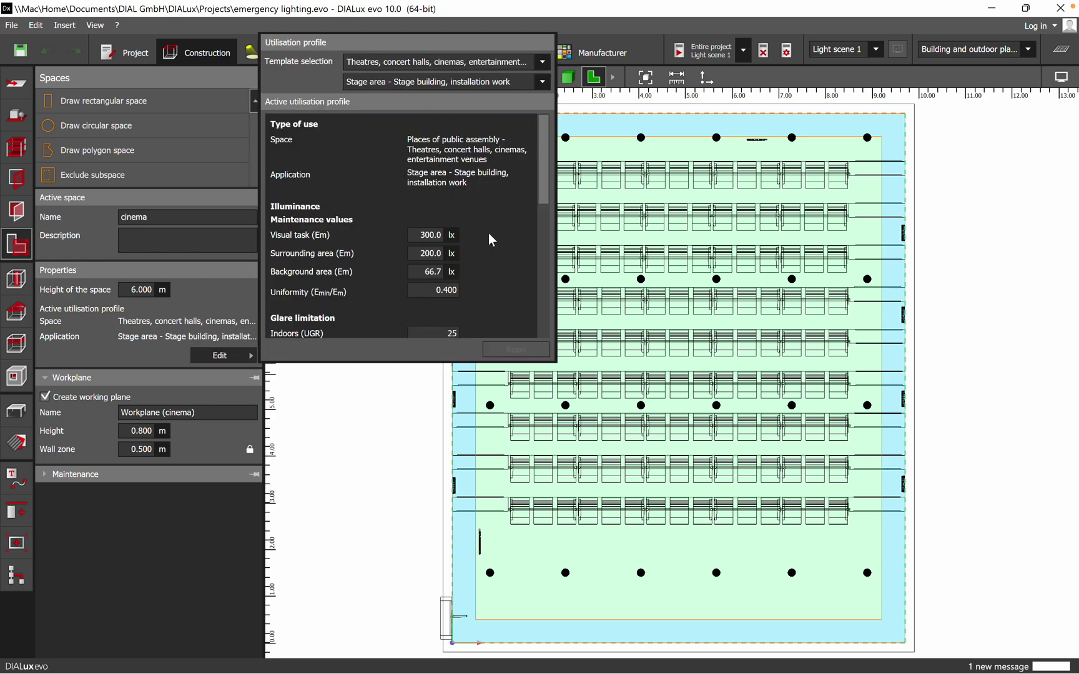
click(540, 80)
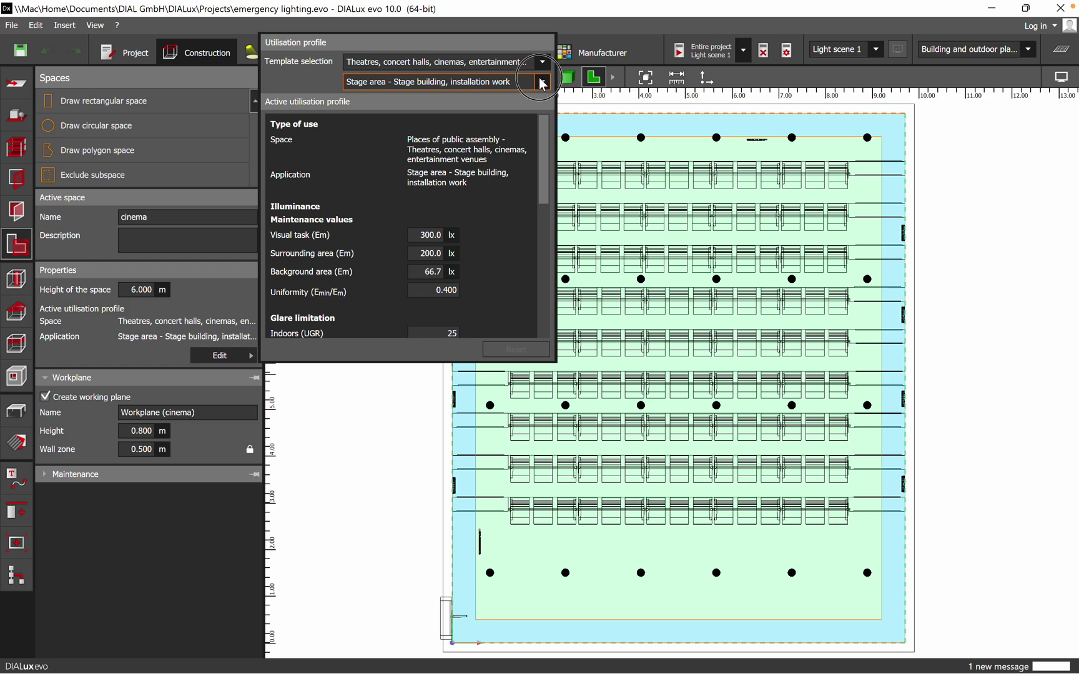
click(452, 113)
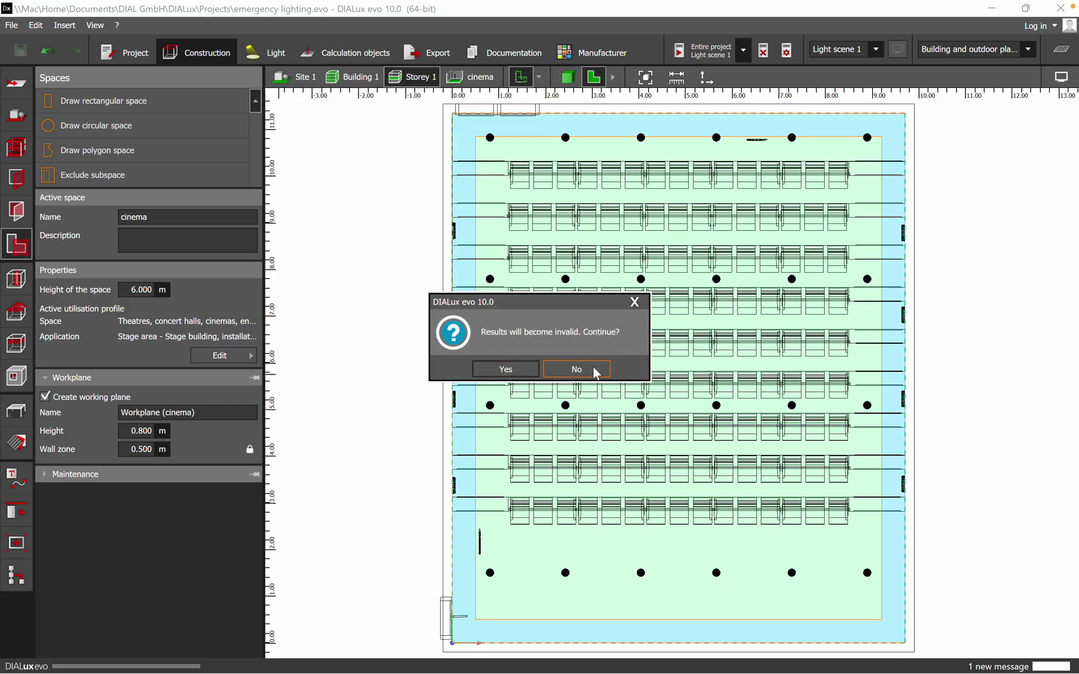
click(577, 369)
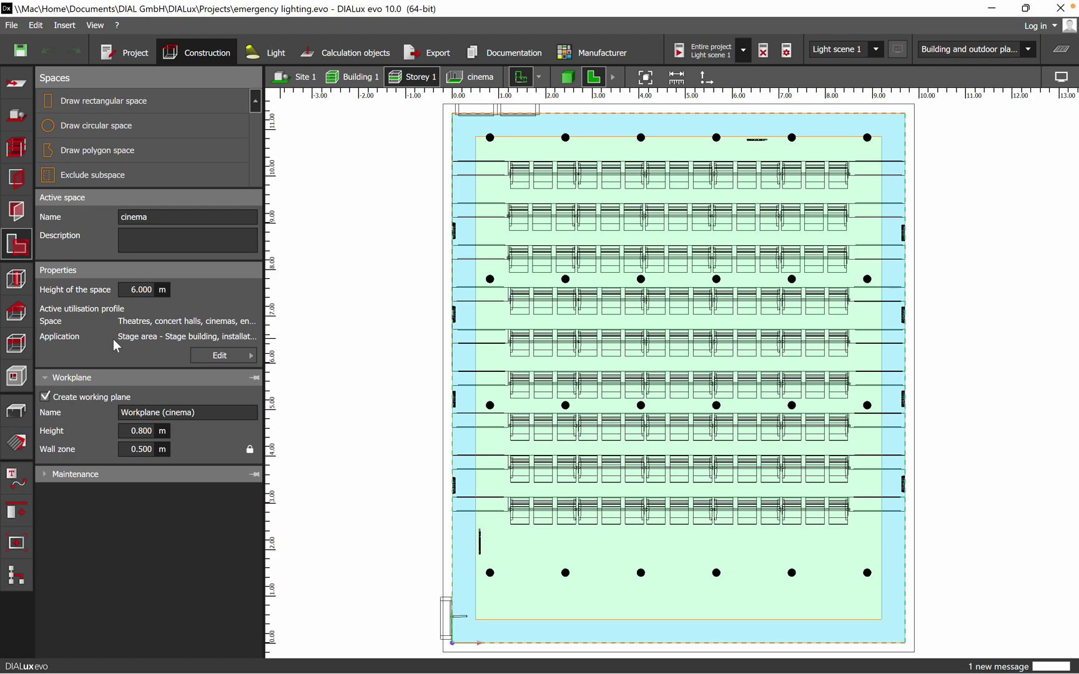
Switch to Light mode to show the emergency scene's luminaires and lux contours
middle_drag(574, 278, 494, 270)
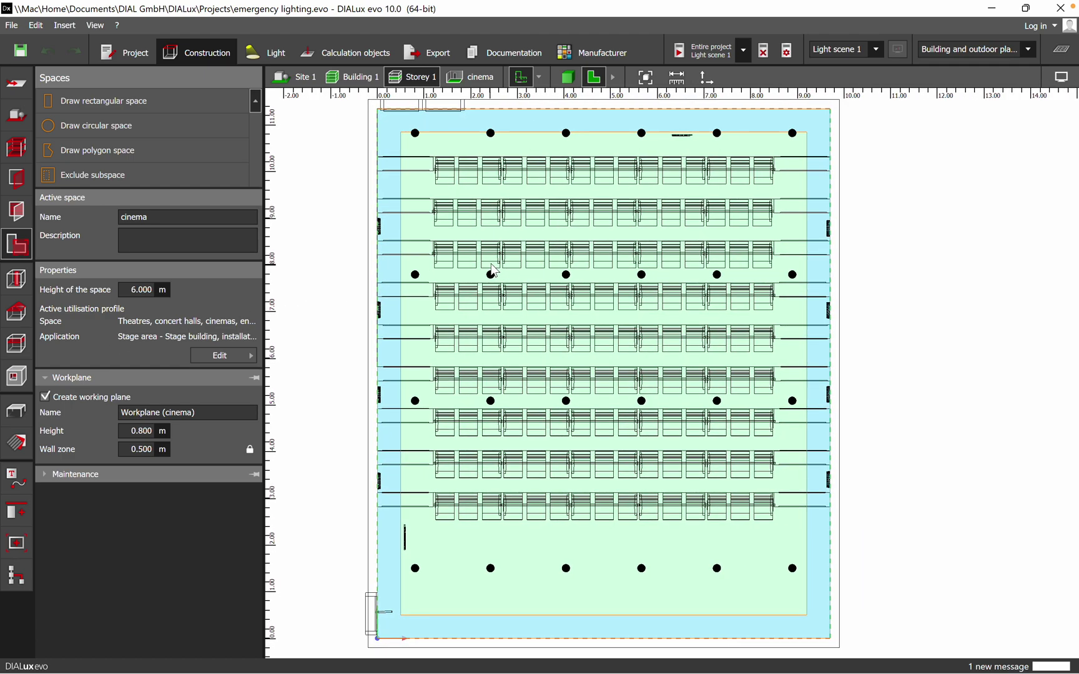
click(268, 53)
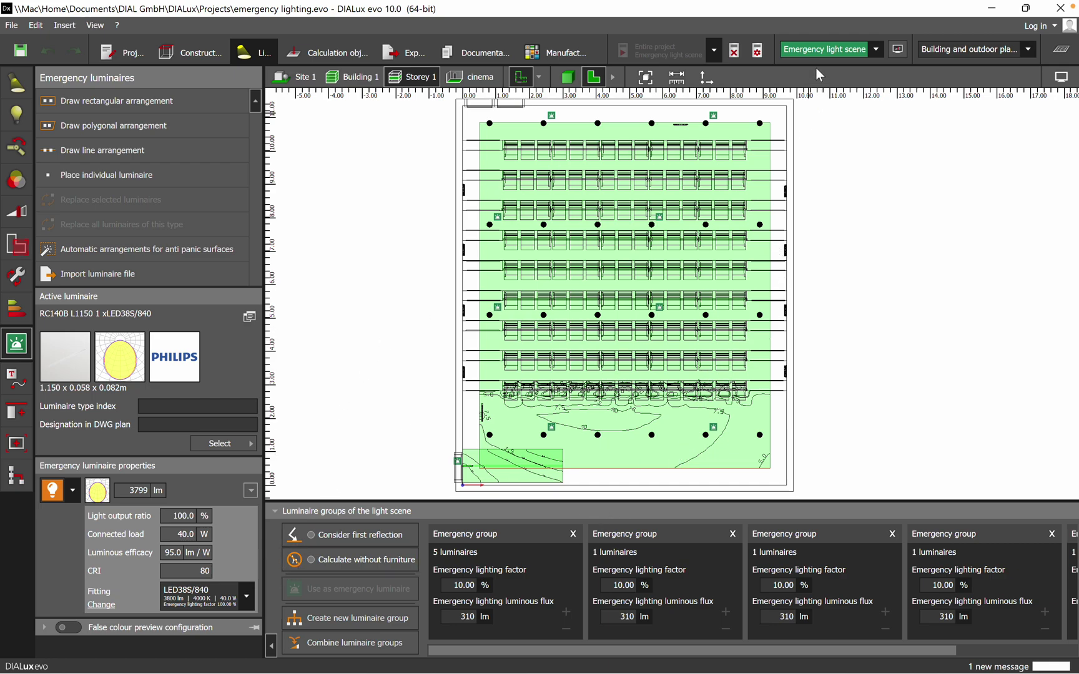
Reopen Results overview and pan the plan across the seating rows and emergency luminaires
click(1063, 58)
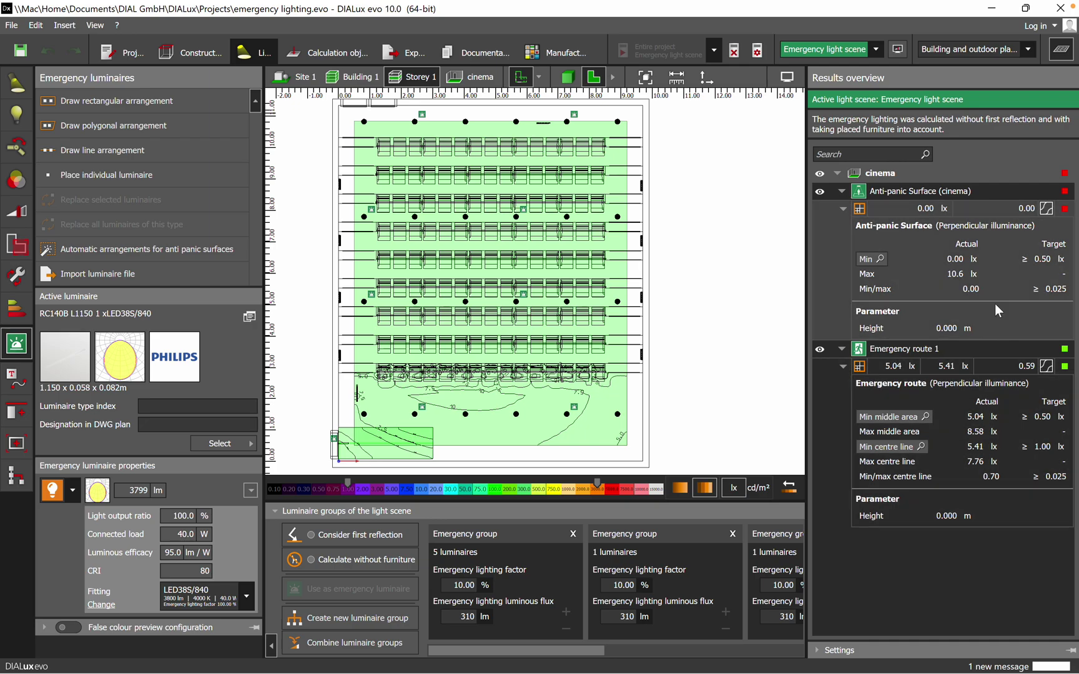
scroll(359, 241, up, 2)
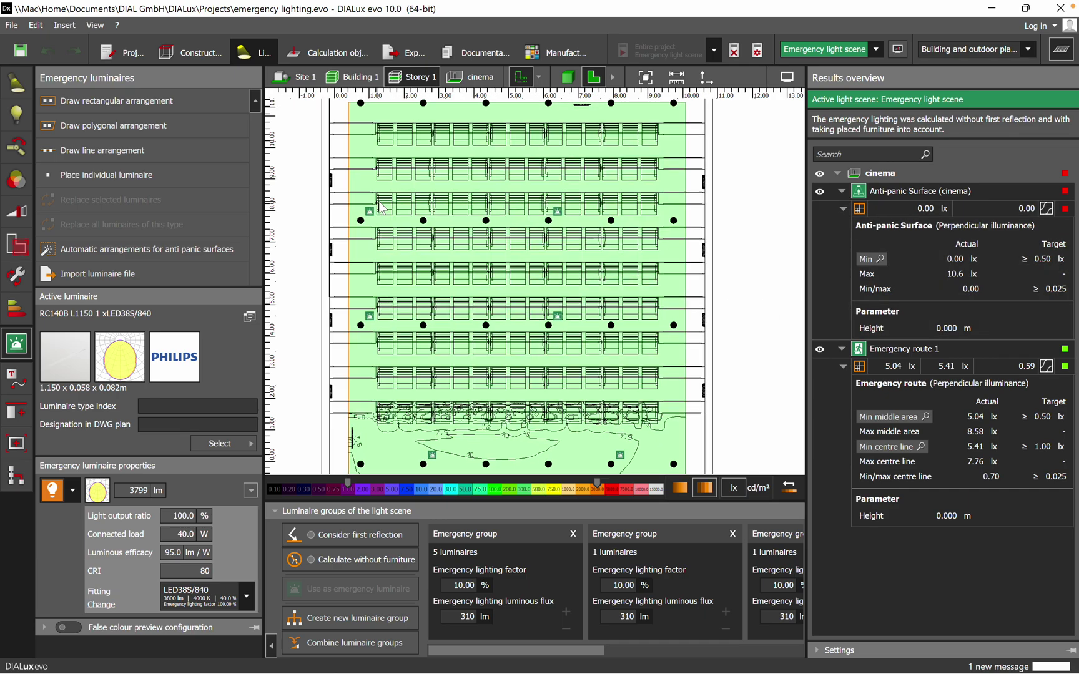
scroll(359, 241, up, 3)
scroll(358, 241, down, 1)
scroll(358, 240, down, 1)
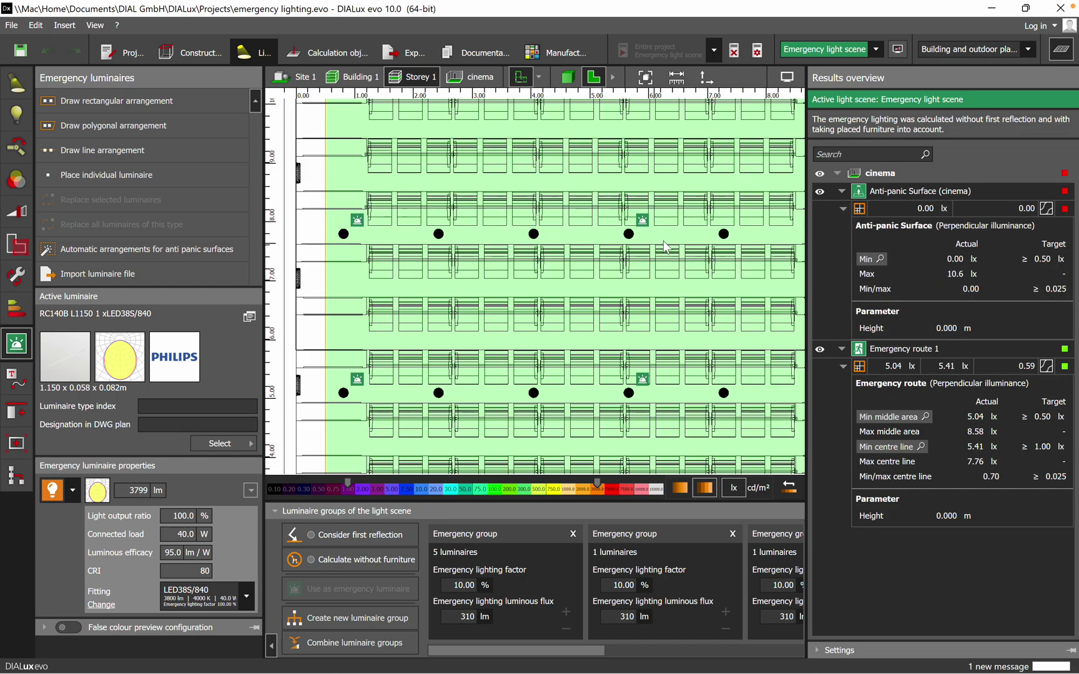
middle_drag(649, 230, 568, 223)
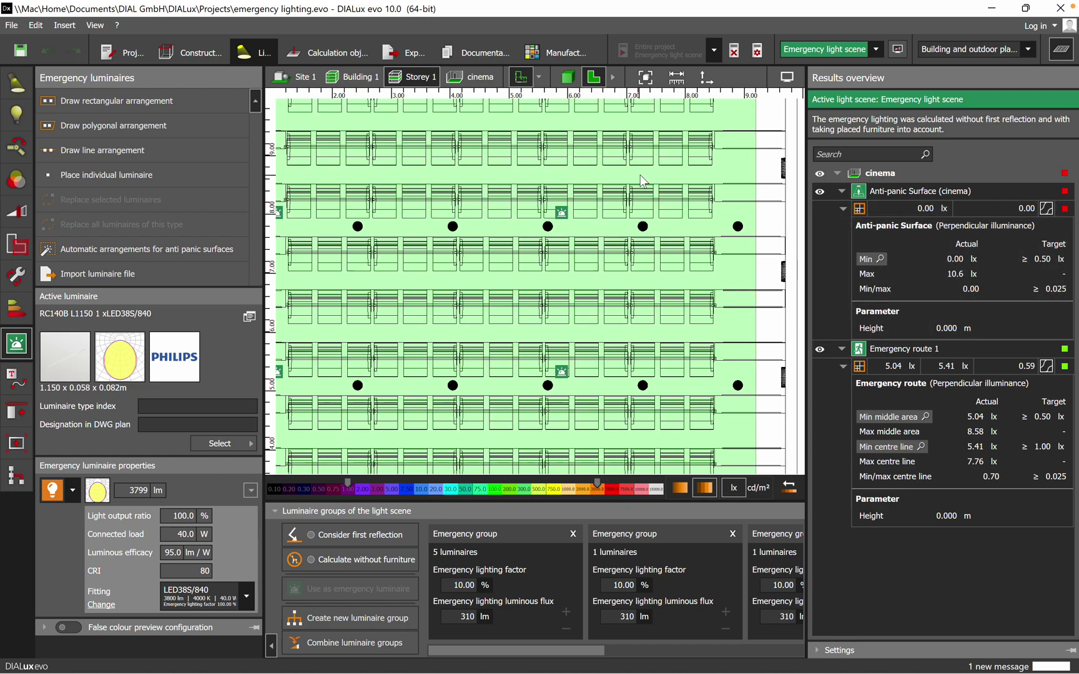
scroll(640, 174, down, 1)
scroll(640, 241, up, 1)
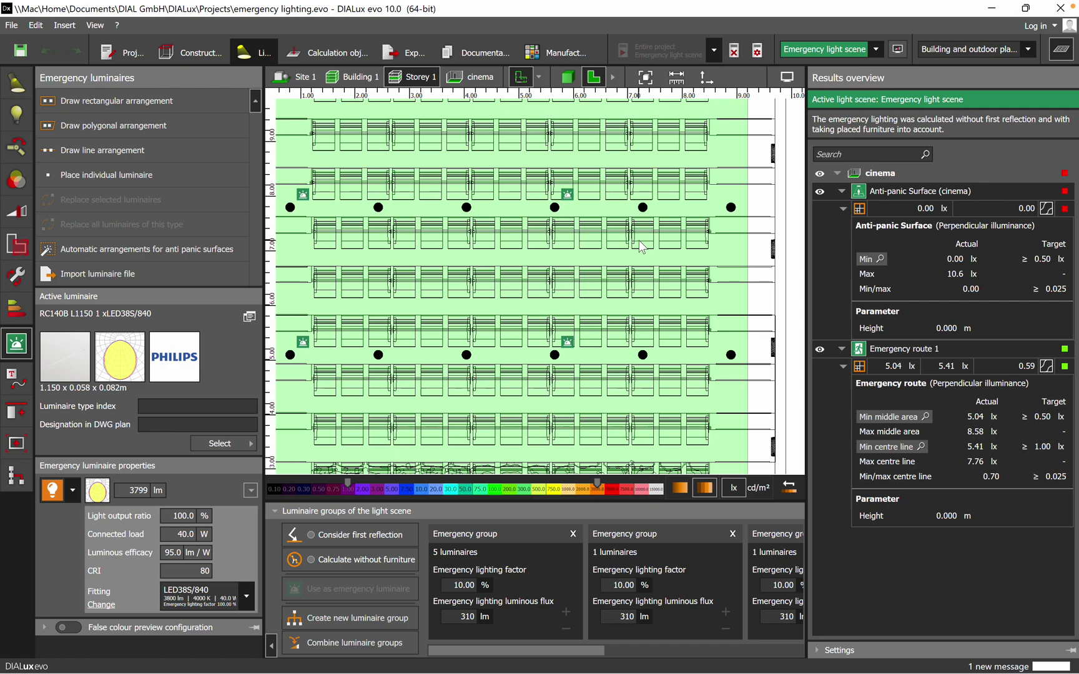
scroll(639, 240, down, 1)
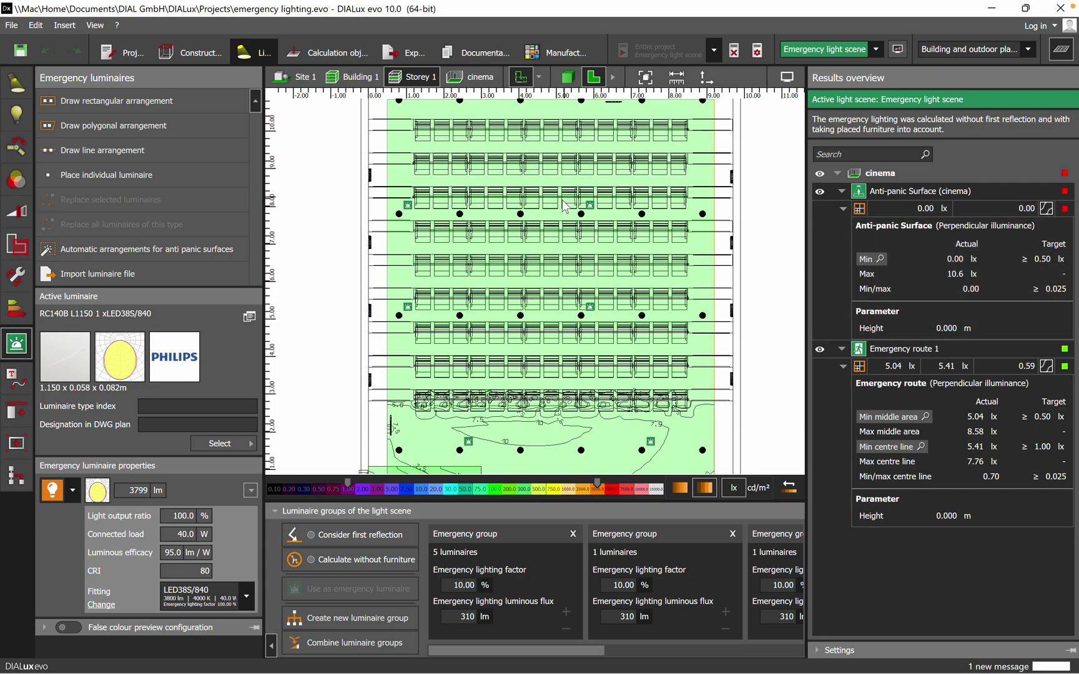
mouse_move(628, 242)
middle_down()
mouse_move(562, 246)
mouse_move(595, 255)
mouse_move(612, 235)
middle_up()
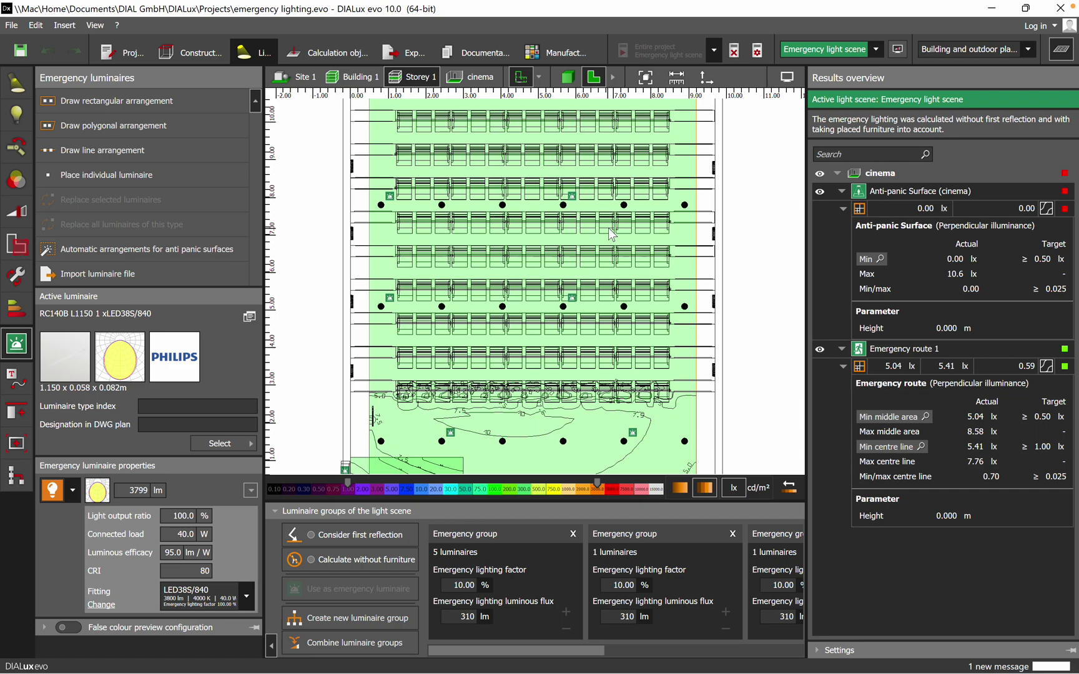